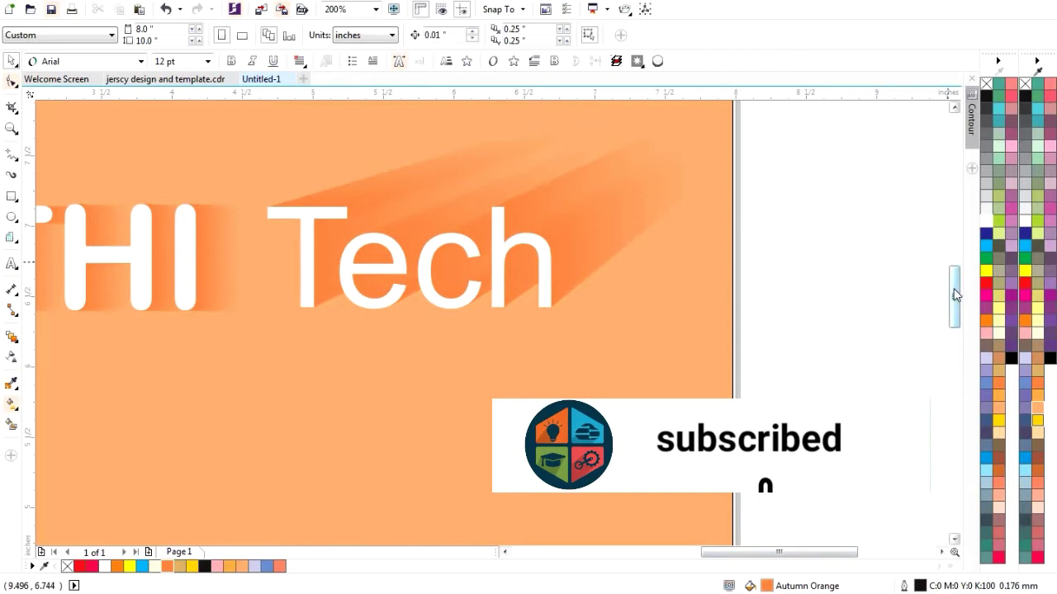
# - Look over the finished SAKTHI Tech sample in Untitled-1, then start a new document
pyautogui.moveTo(954, 288); pyautogui.dragTo(951, 255)
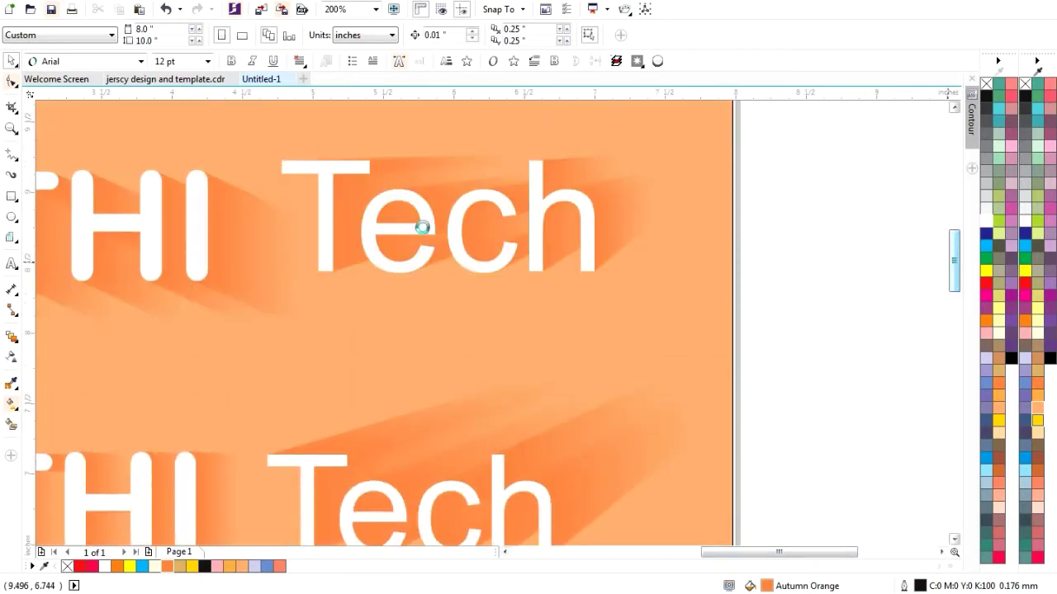
pyautogui.moveTo(954, 275); pyautogui.dragTo(956, 301)
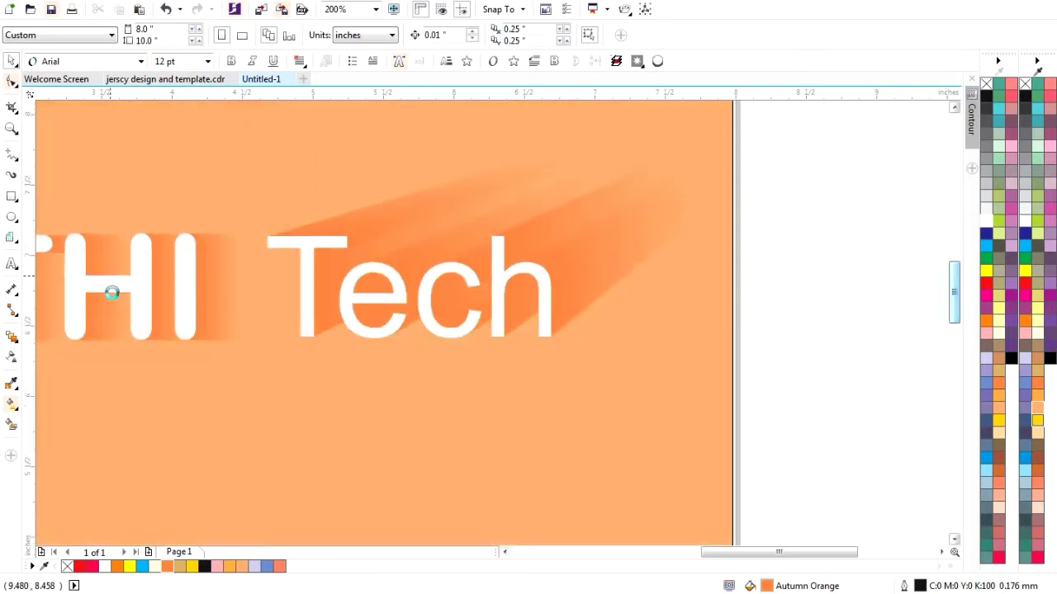
pyautogui.scroll(-1, 171, 303)
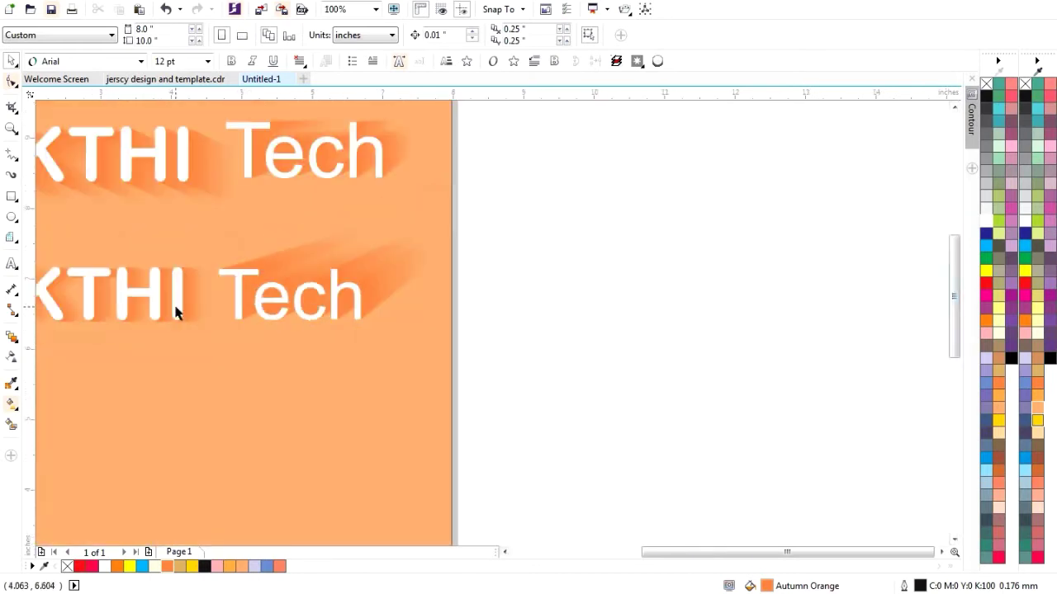
pyautogui.scroll(-2, 256, 314)
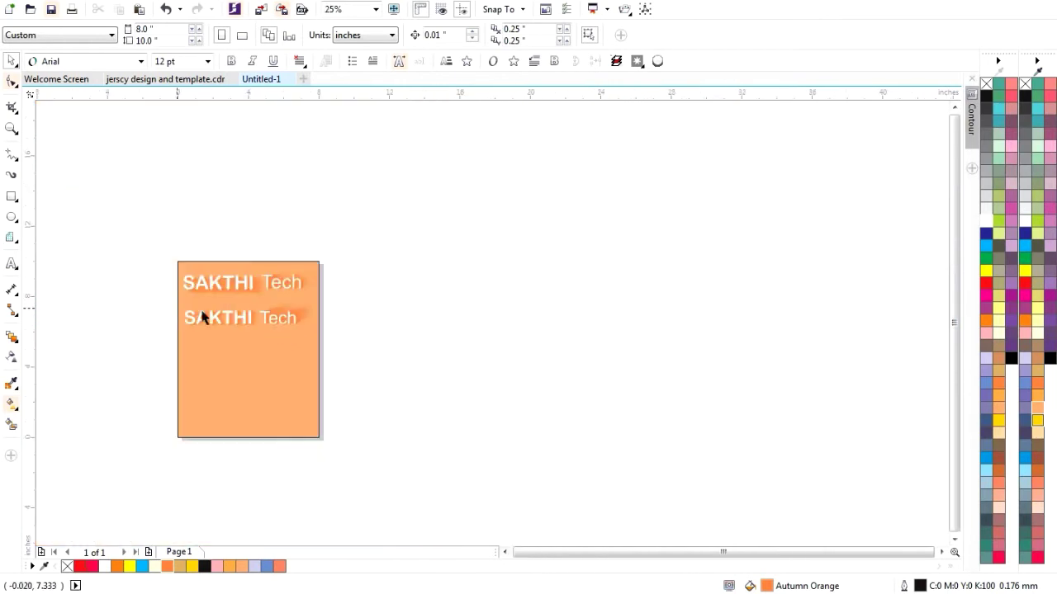
pyautogui.scroll(1, 201, 309)
pyautogui.scroll(1, 212, 262)
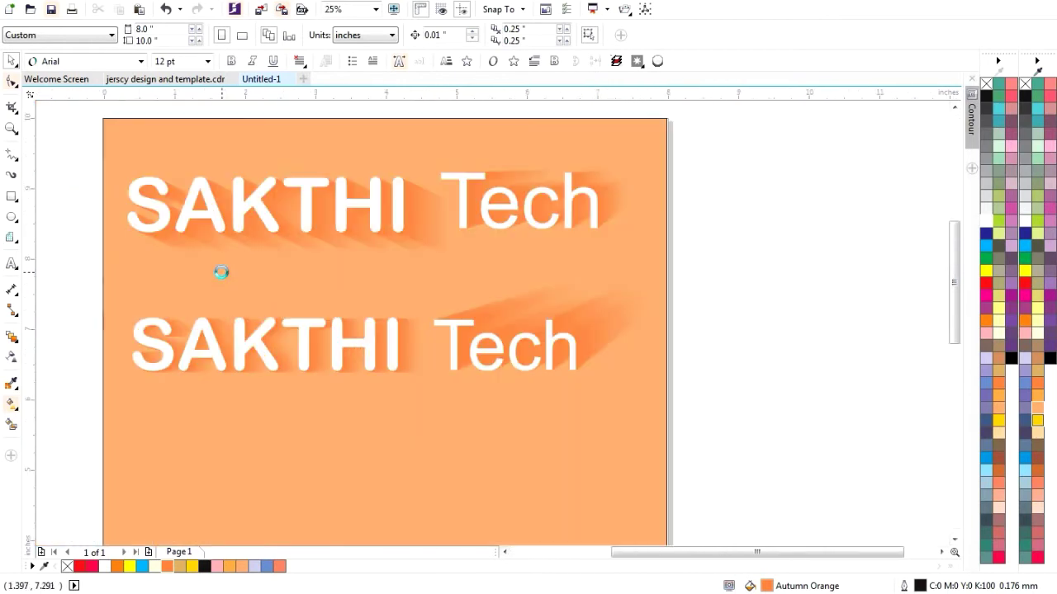
pyautogui.scroll(1, 221, 272)
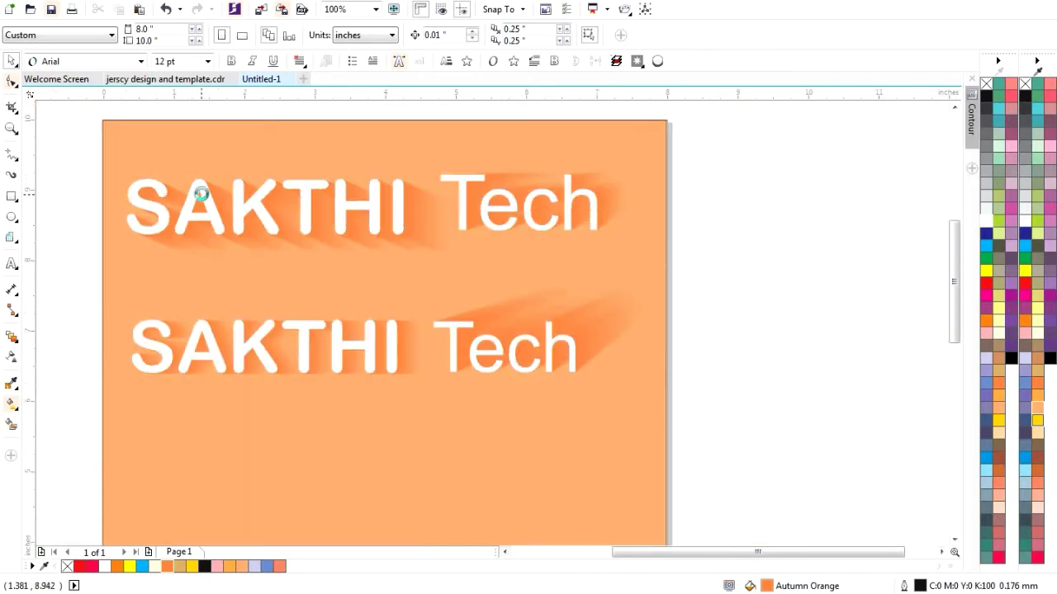
pyautogui.scroll(1, 201, 193)
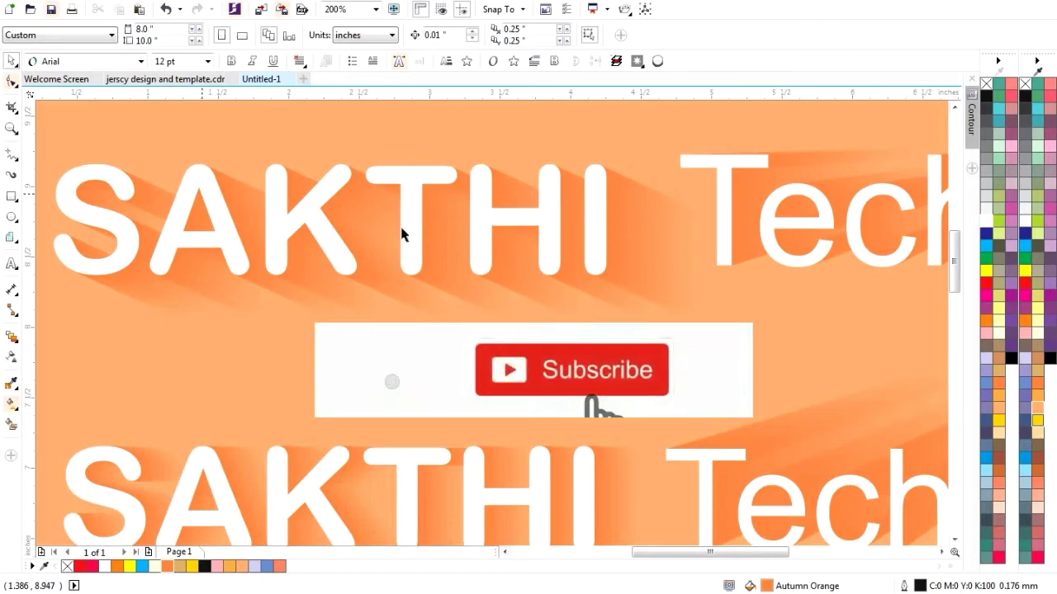
pyautogui.moveTo(957, 274); pyautogui.dragTo(961, 298)
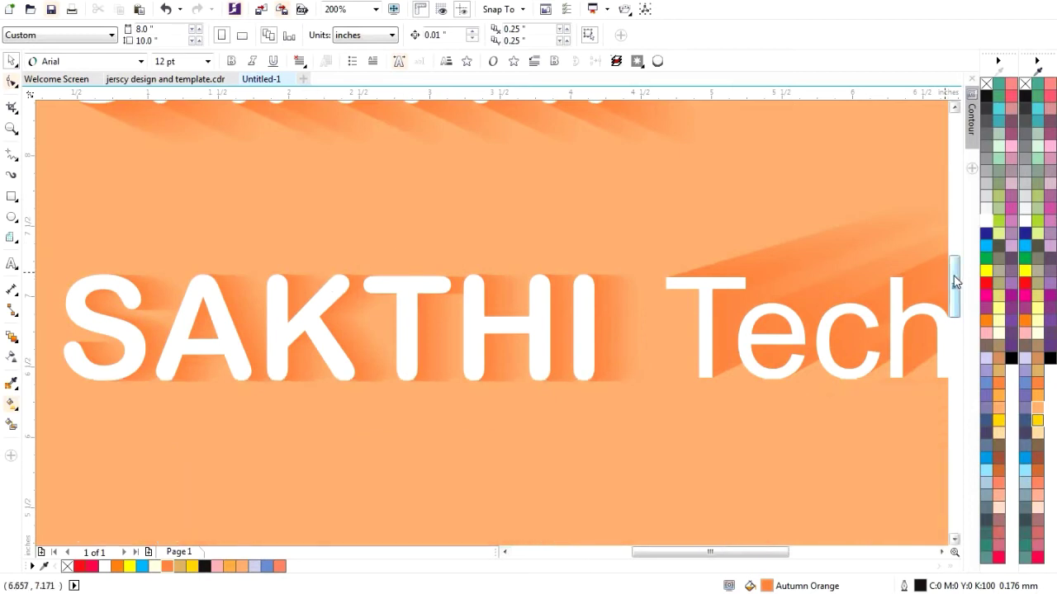
pyautogui.moveTo(953, 276); pyautogui.dragTo(954, 251)
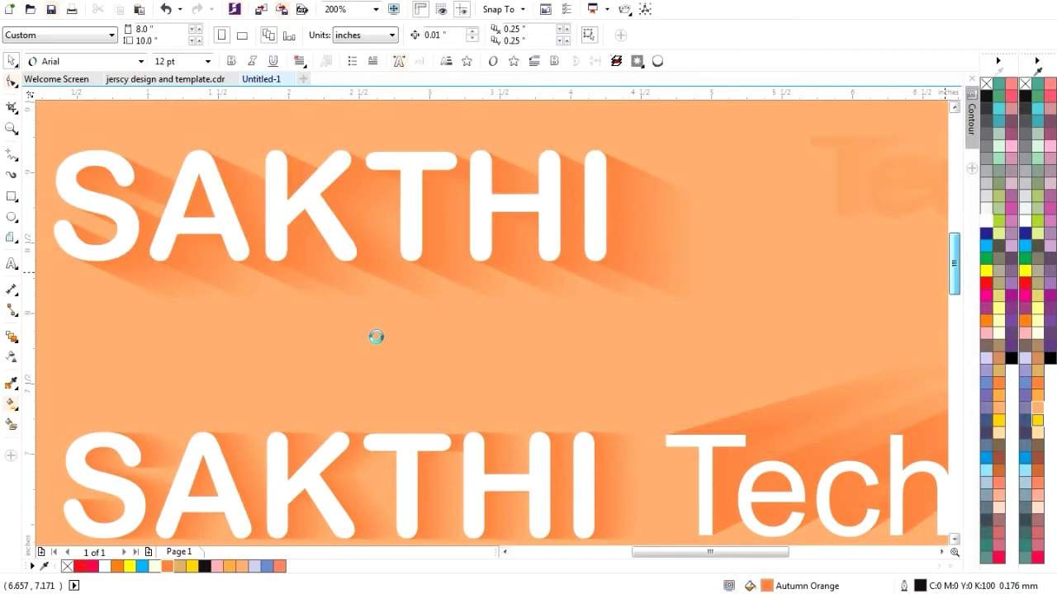
pyautogui.scroll(-2, 374, 334)
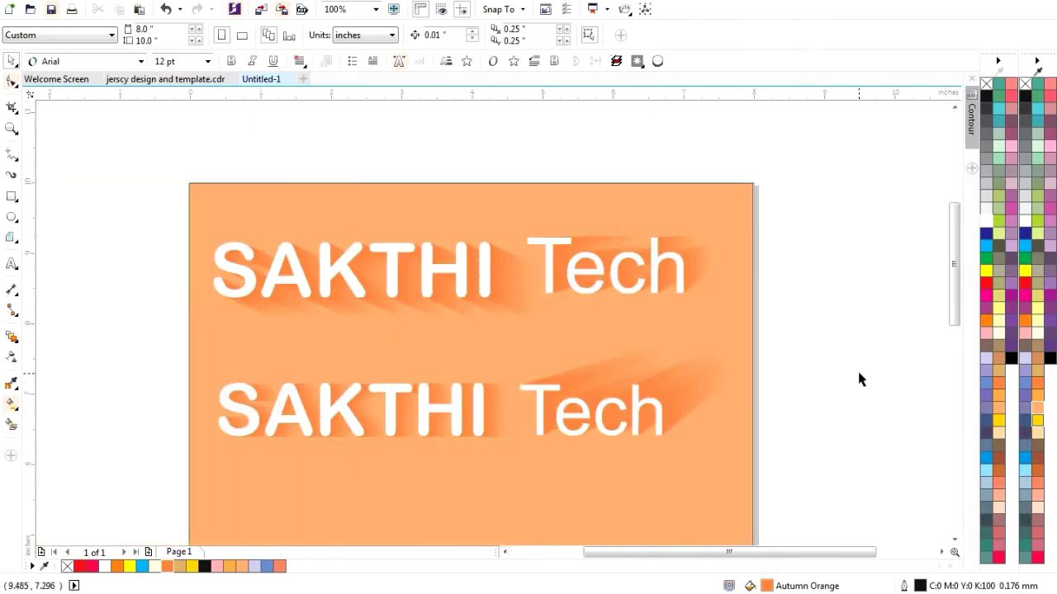
pyautogui.click(305, 80)
# - Create the new document and cover the page with a locked peach rectangle
pyautogui.click(517, 438)
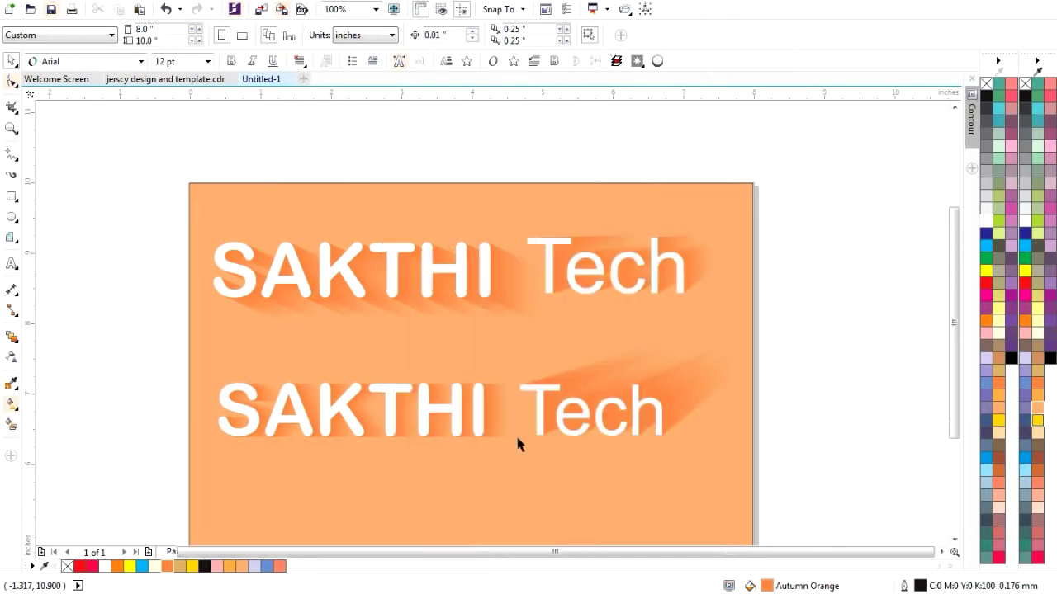
pyautogui.doubleClick(11, 199)
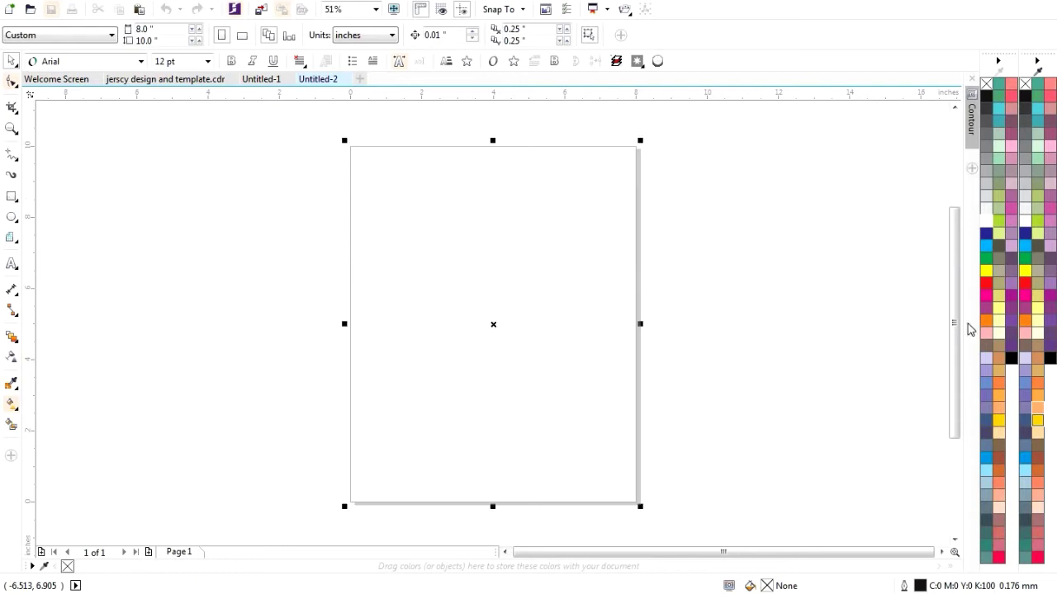
pyautogui.click(1035, 408)
pyautogui.click(12, 61)
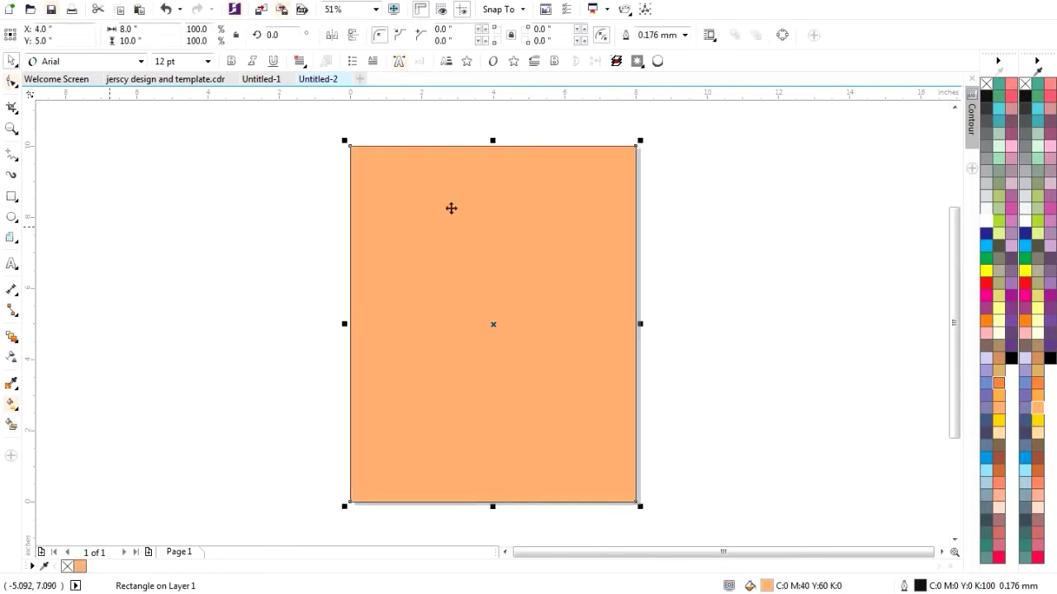
pyautogui.rightClick(447, 226)
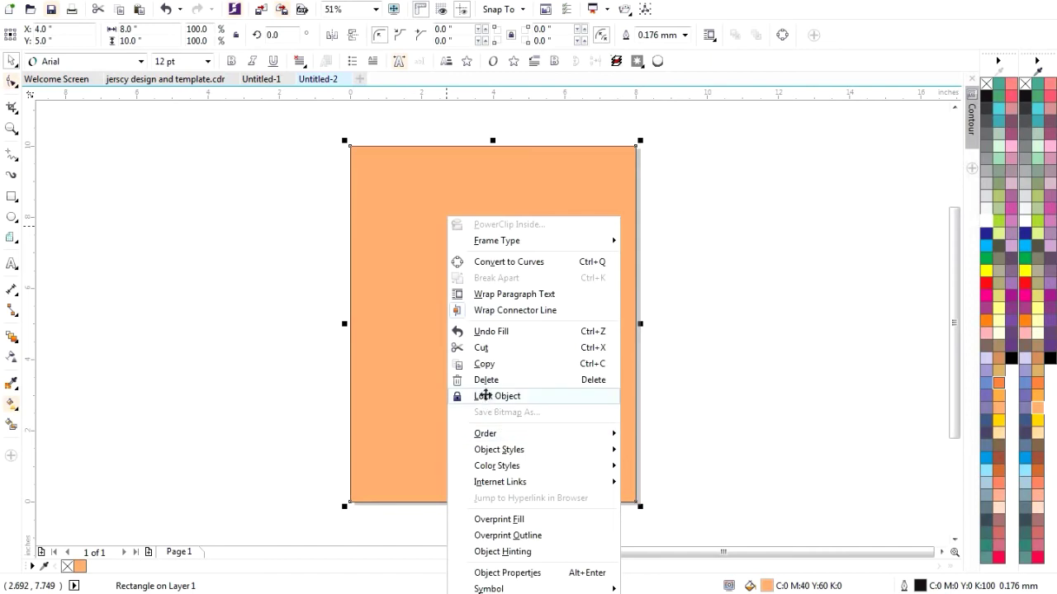
pyautogui.click(485, 396)
# - Type SAKTHI on the page and enlarge it to about 79 pt
pyautogui.click(11, 265)
pyautogui.click(379, 273)
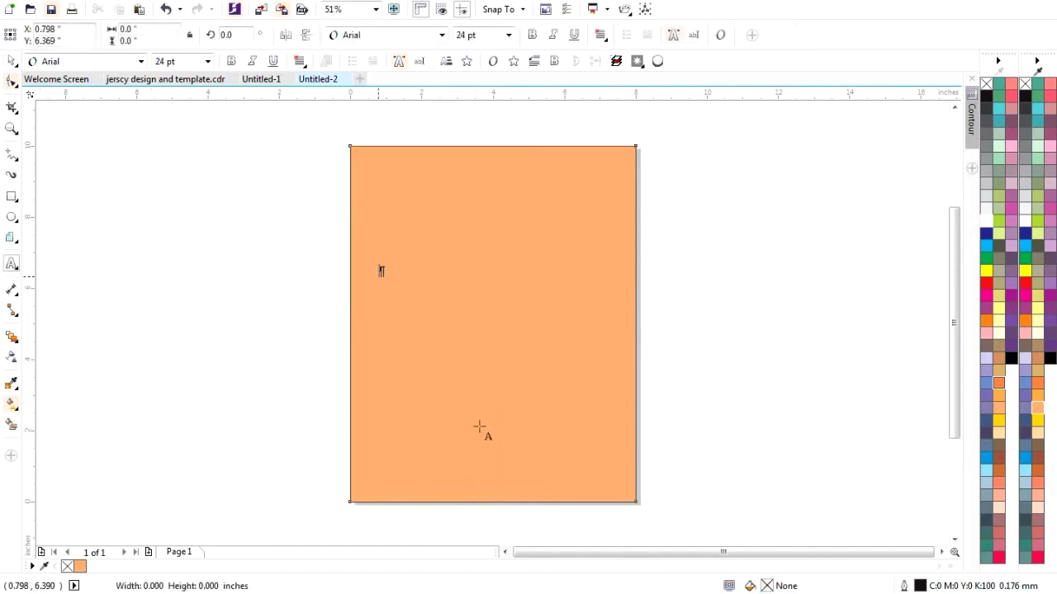
pyautogui.write('SA')
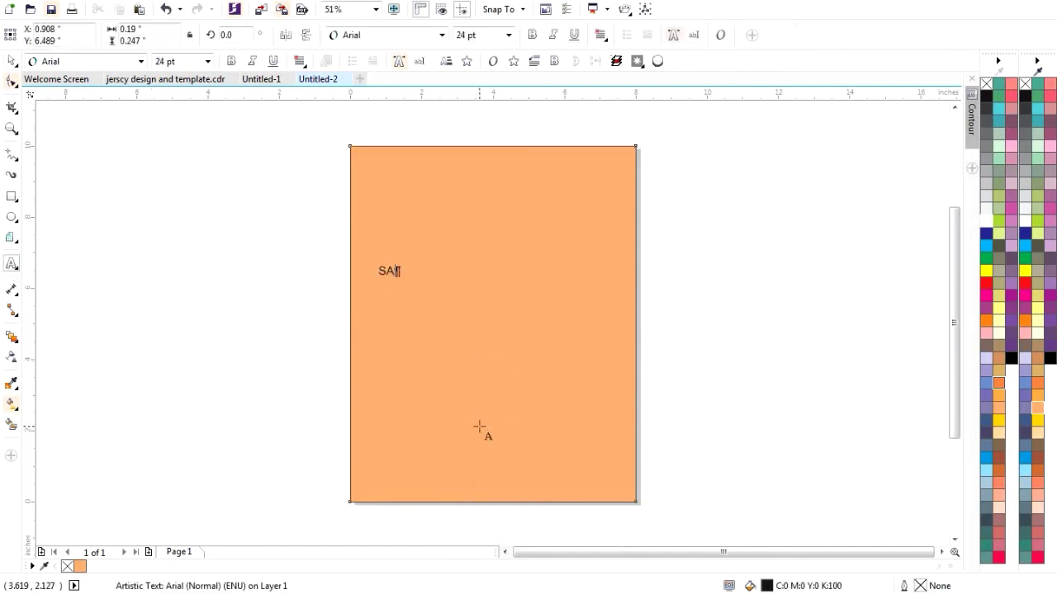
pyautogui.write('KTHI')
pyautogui.hotkey('ctrl', 'space')
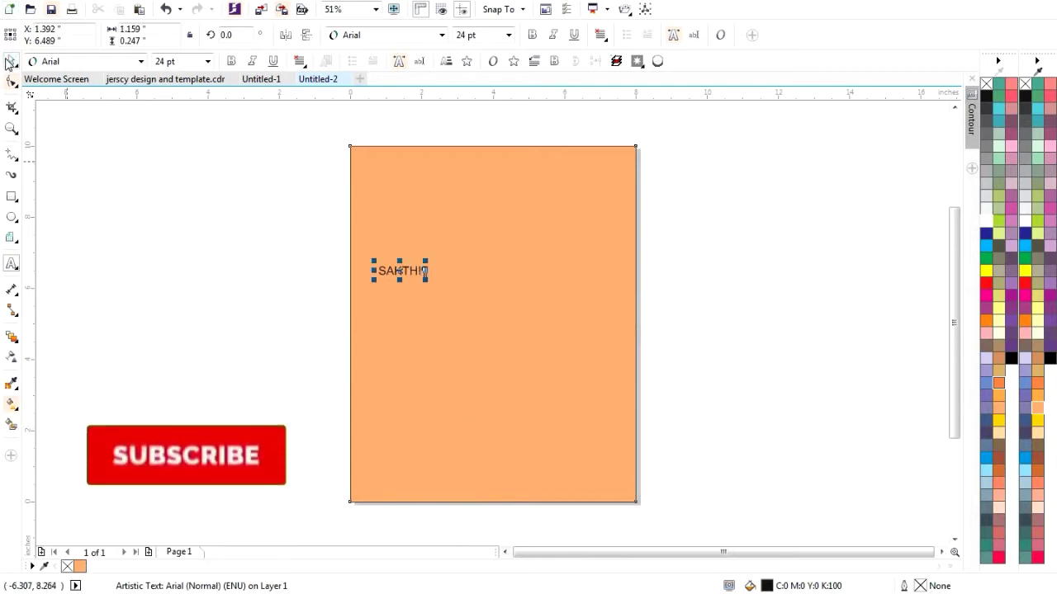
pyautogui.moveTo(426, 262); pyautogui.dragTo(520, 223)
pyautogui.click(437, 228)
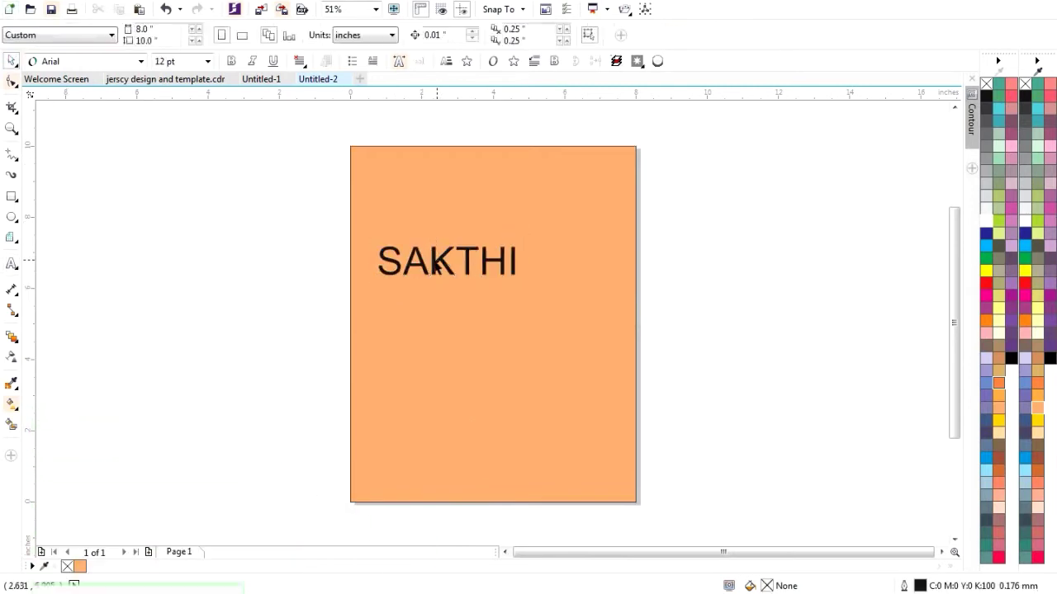
pyautogui.doubleClick(430, 260)
pyautogui.hotkey('ctrl', 'space')
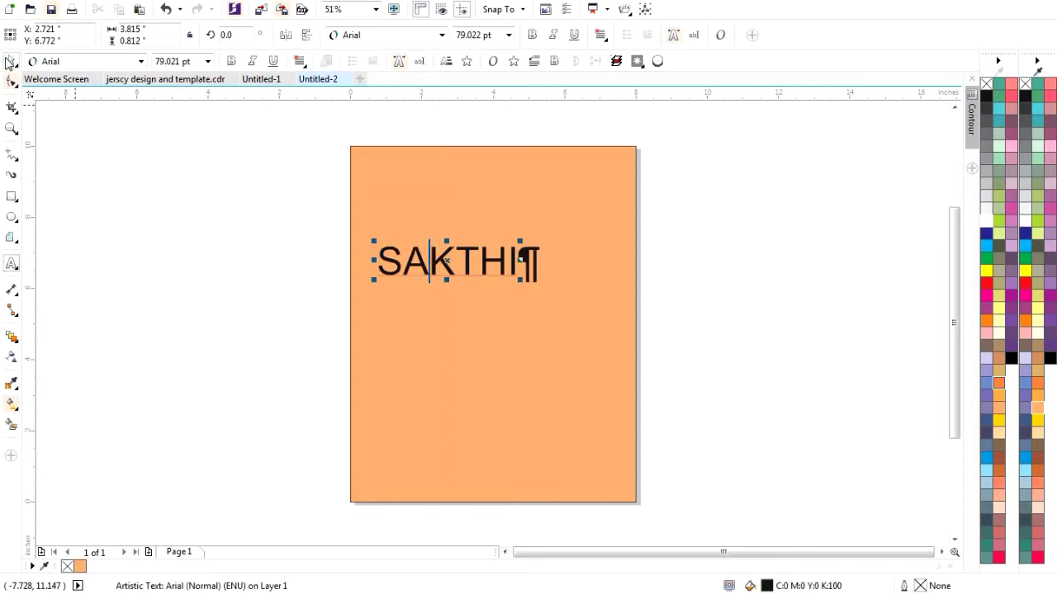
# - Move SAKTHI higher up and set its font to Arial Rounded MT Bold
pyautogui.moveTo(443, 261); pyautogui.dragTo(439, 212)
pyautogui.click(442, 35)
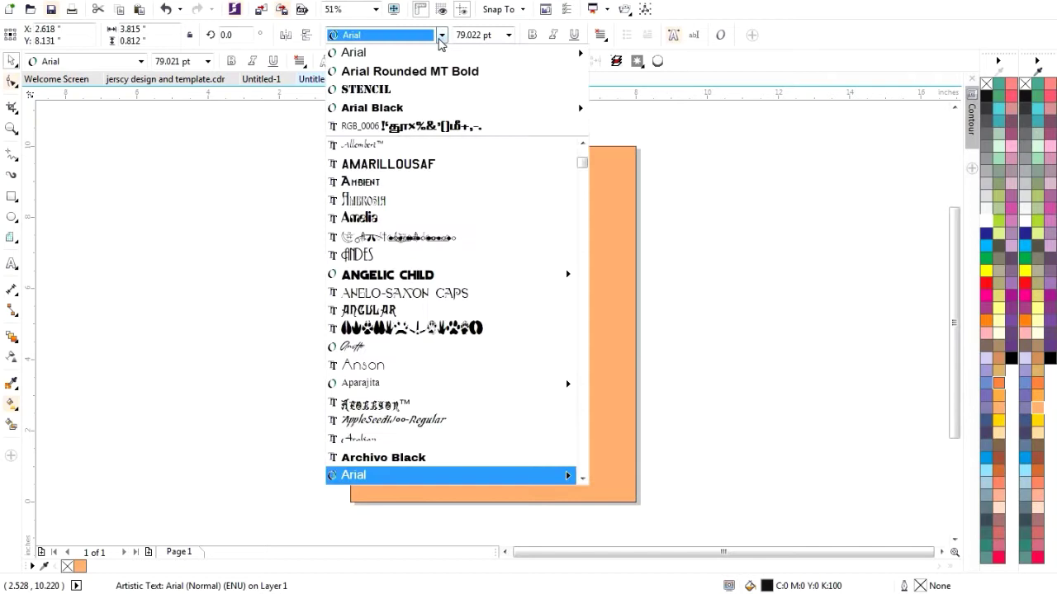
pyautogui.click(379, 68)
pyautogui.scroll(2, 417, 194)
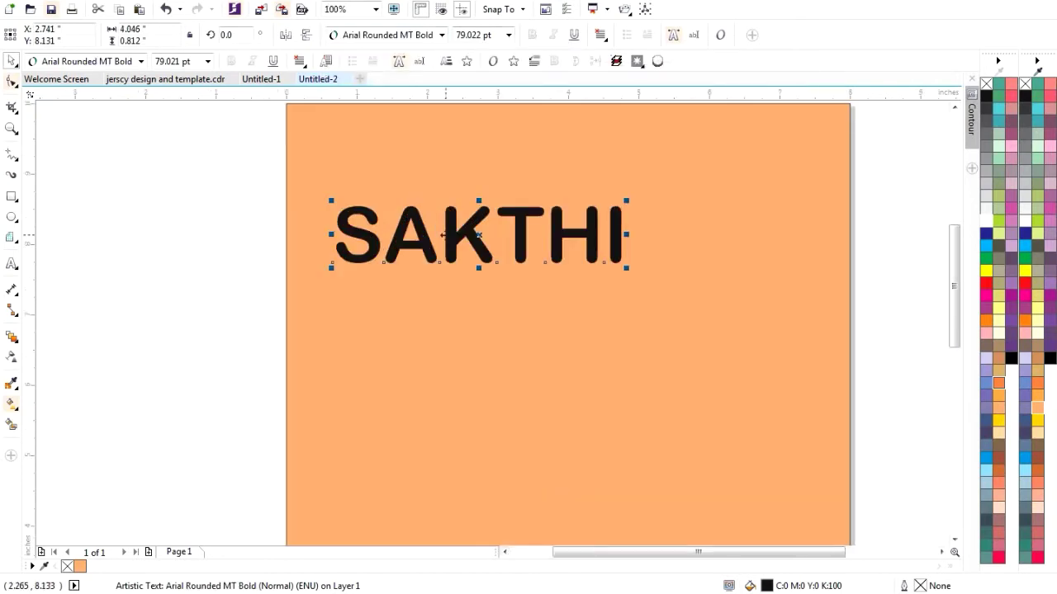
pyautogui.click(455, 236)
# - Duplicate SAKTHI, offset the copy down and right, and fill the original orange
pyautogui.hotkey('ctrl', 'd')
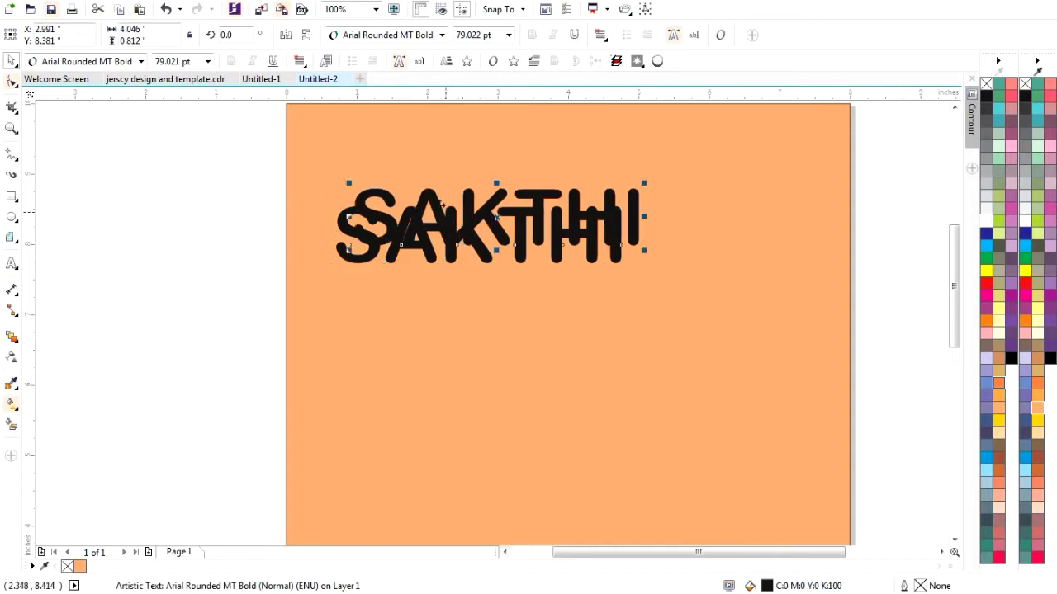
pyautogui.moveTo(443, 204); pyautogui.dragTo(500, 385)
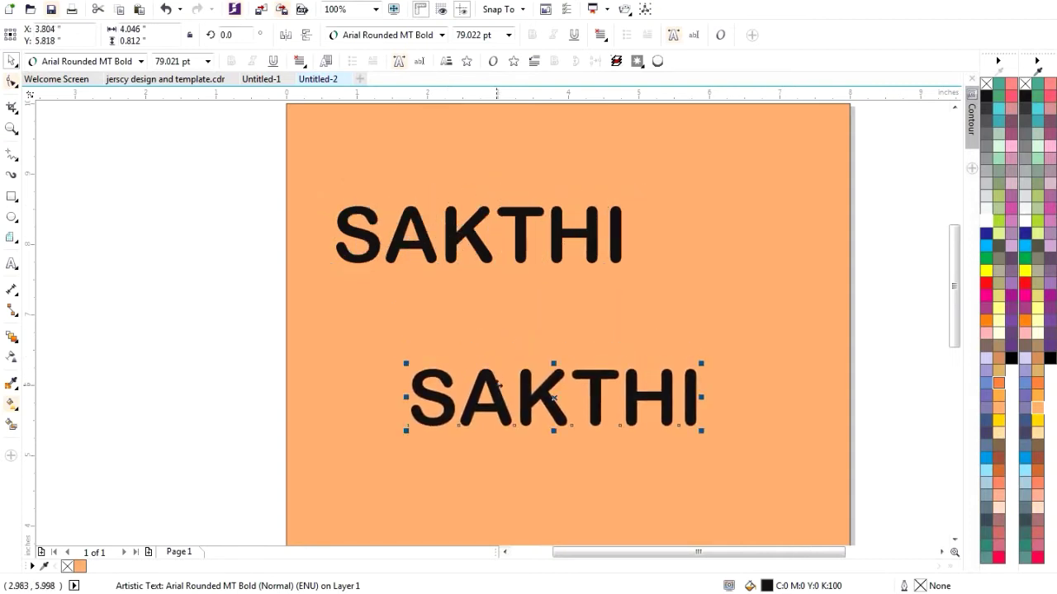
pyautogui.click(459, 244)
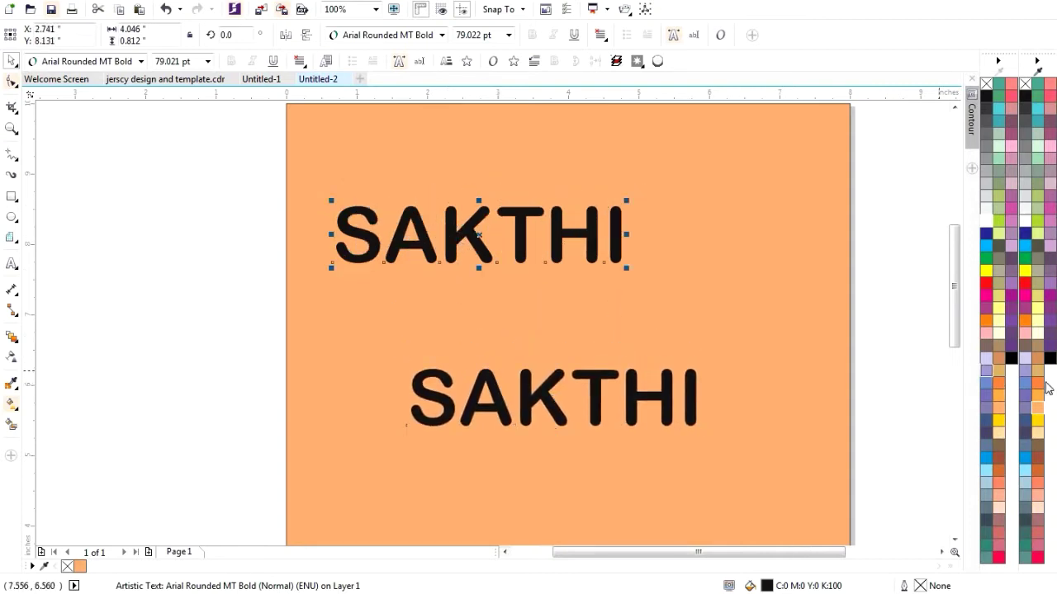
pyautogui.click(998, 413)
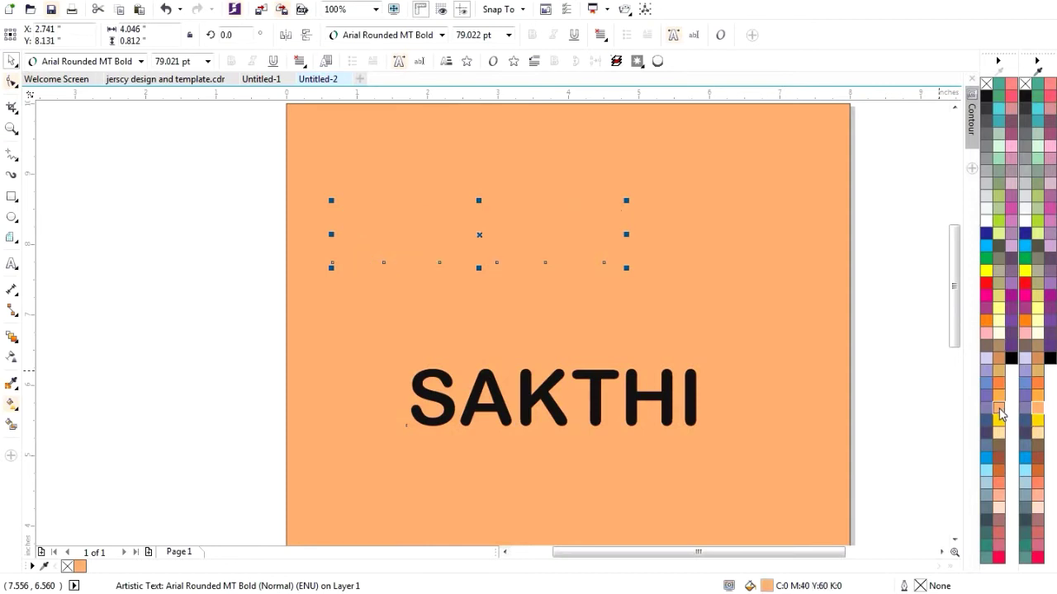
pyautogui.click(1000, 385)
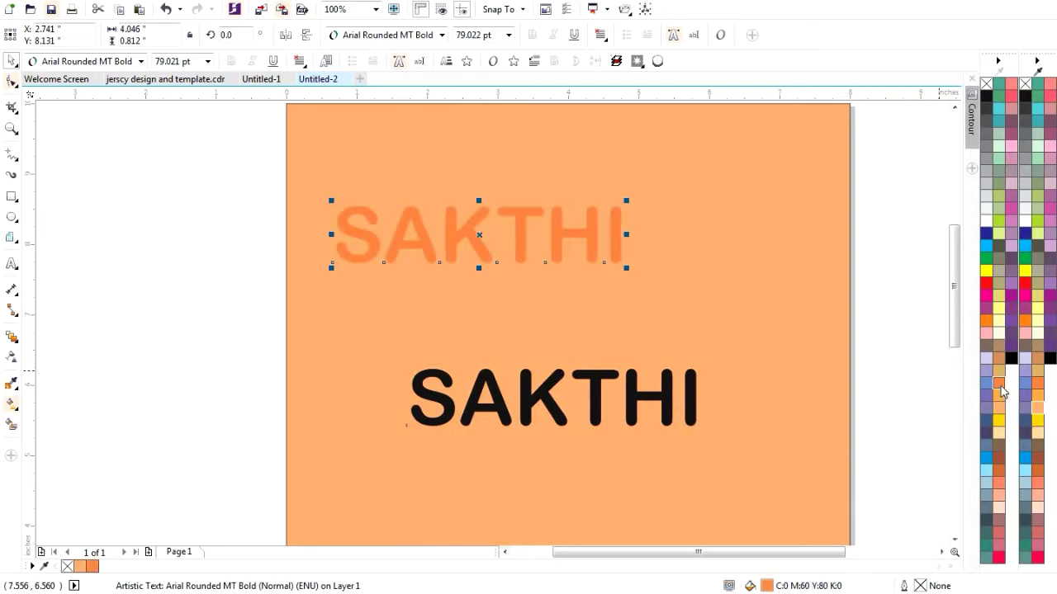
# - Bring the orange SAKTHI to the front of the page
pyautogui.click(542, 392)
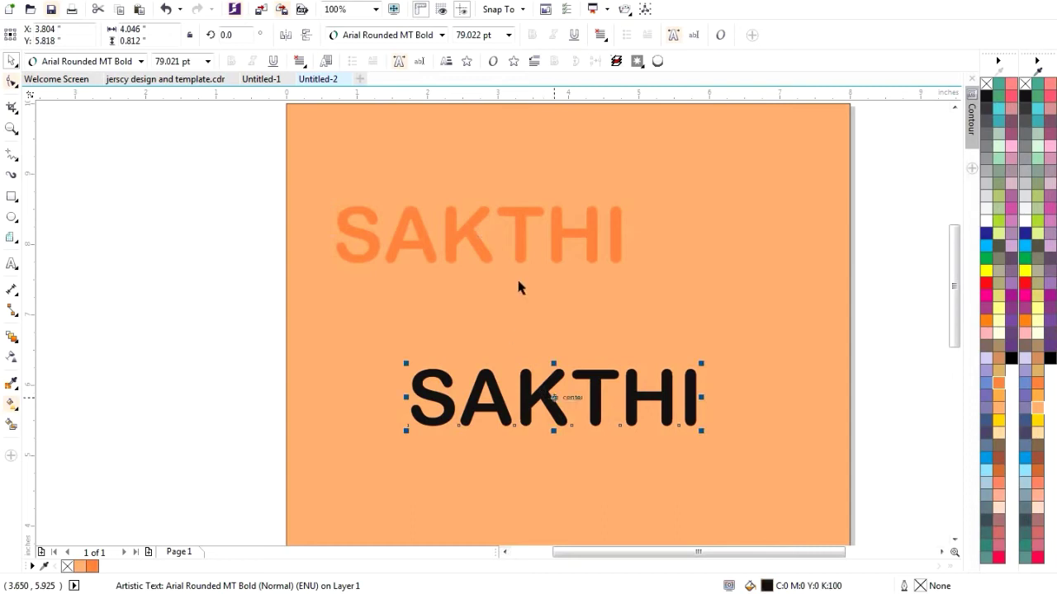
pyautogui.click(453, 237)
pyautogui.rightClick(453, 236)
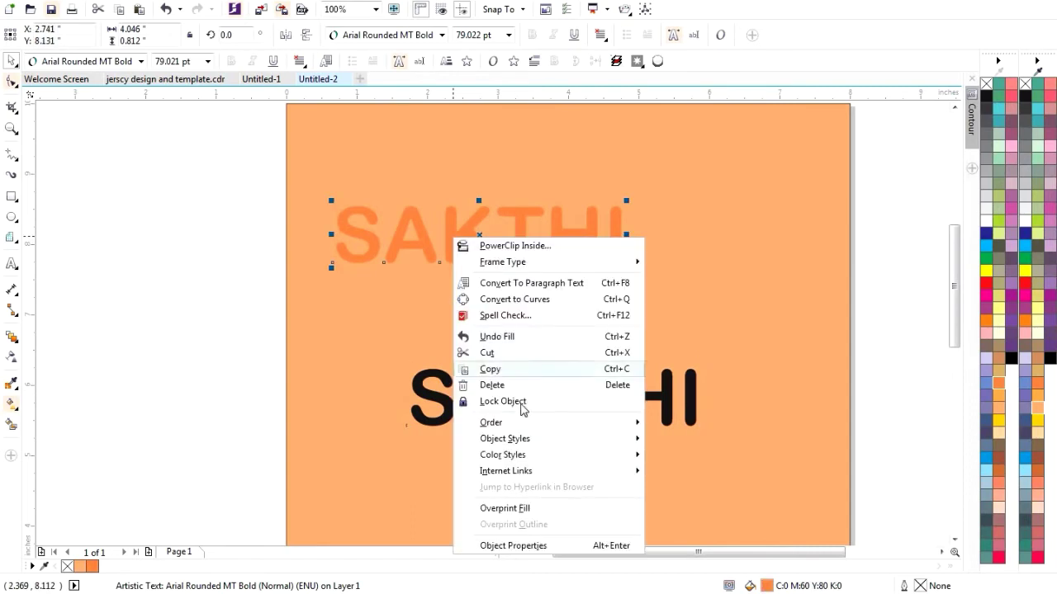
pyautogui.moveTo(545, 425)
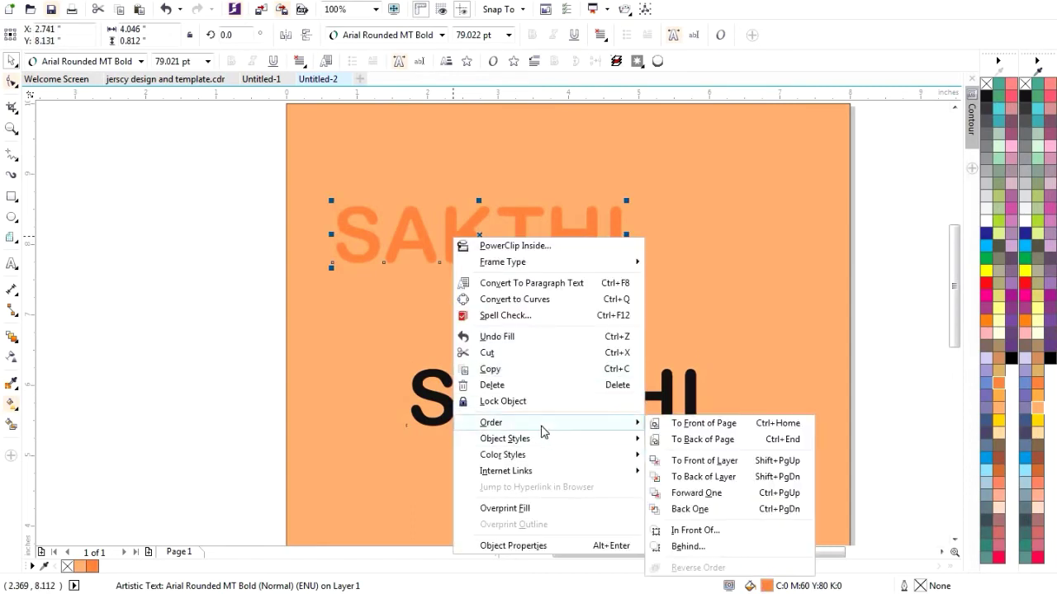
pyautogui.click(700, 423)
# - Shift the black SAKTHI copy slightly and fill it peach to match the background
pyautogui.click(535, 406)
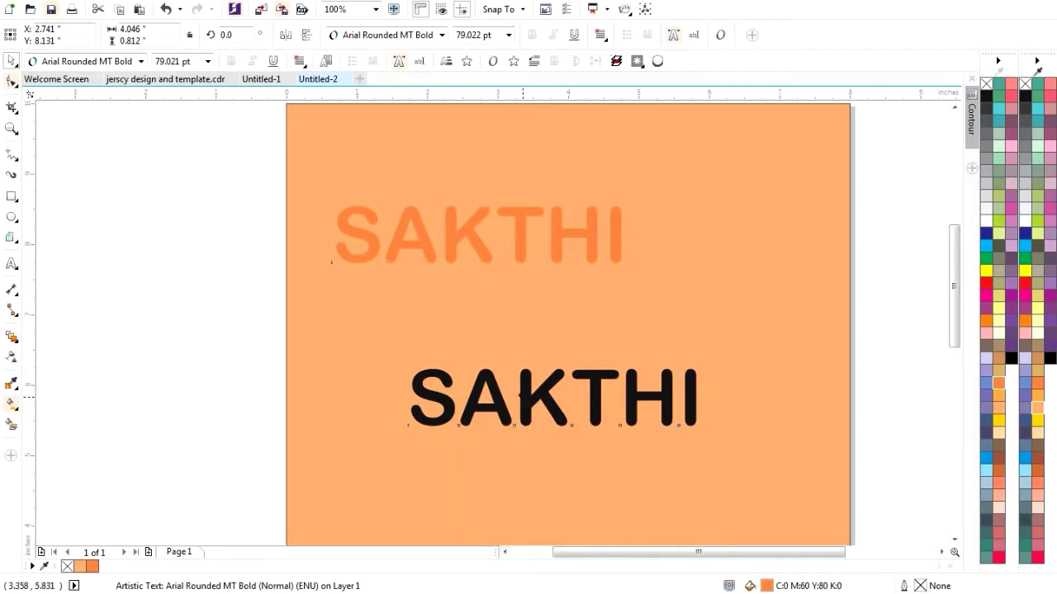
pyautogui.moveTo(535, 406)
pyautogui.mouseDown()
pyautogui.moveTo(469, 289)
pyautogui.moveTo(473, 269)
pyautogui.moveTo(535, 259)
pyautogui.moveTo(537, 377)
pyautogui.moveTo(527, 421)
pyautogui.mouseUp()
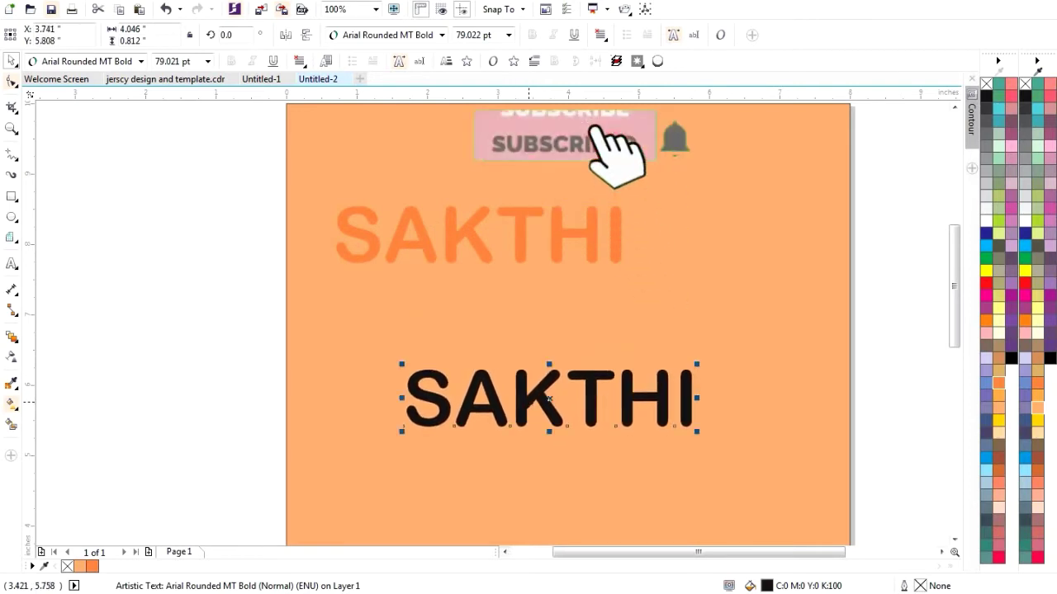
pyautogui.click(999, 409)
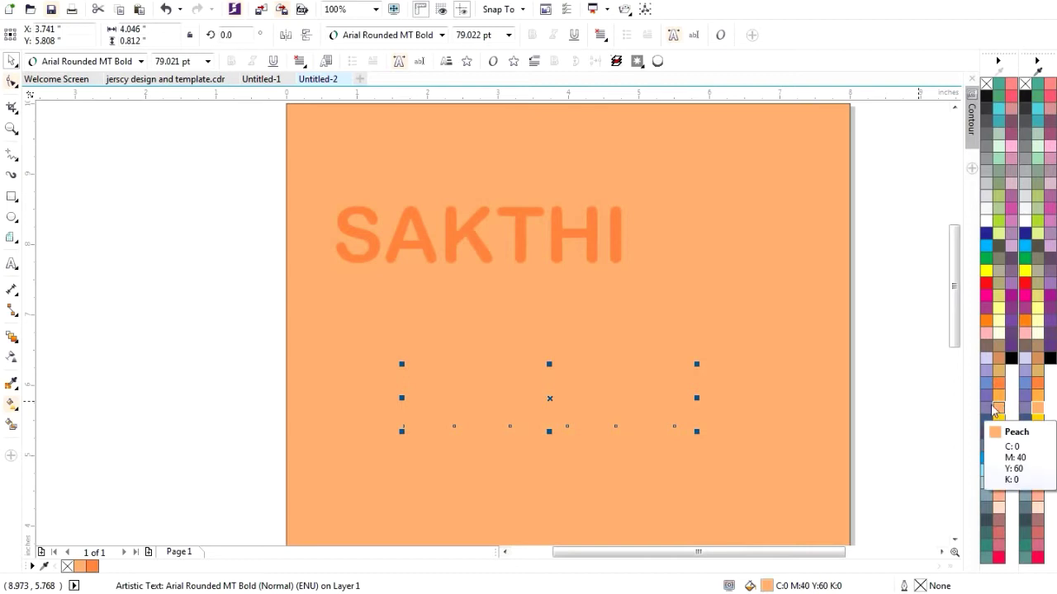
pyautogui.click(721, 403)
pyautogui.click(624, 401)
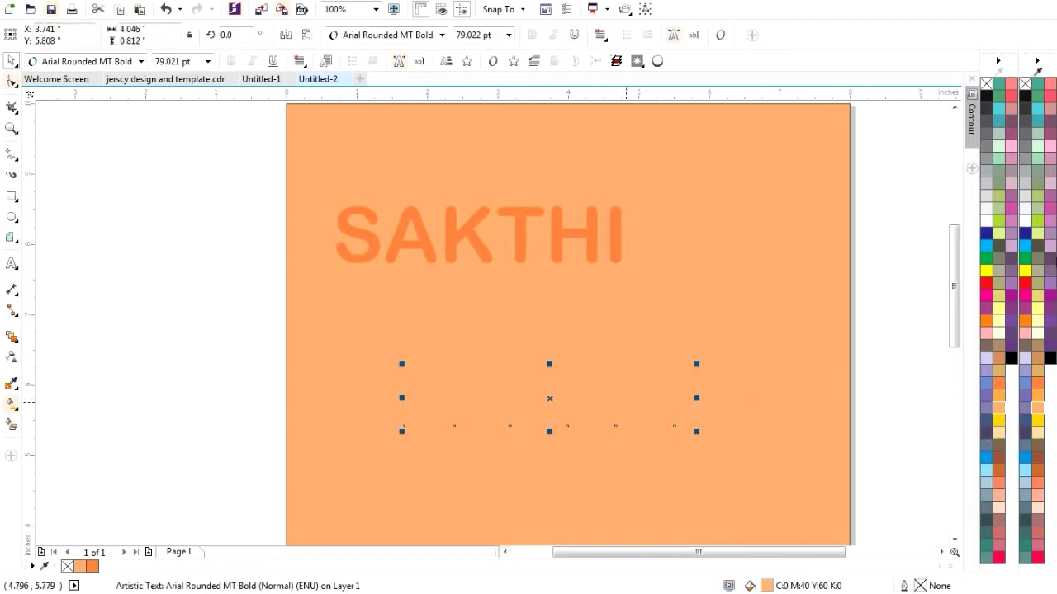
pyautogui.click(364, 236)
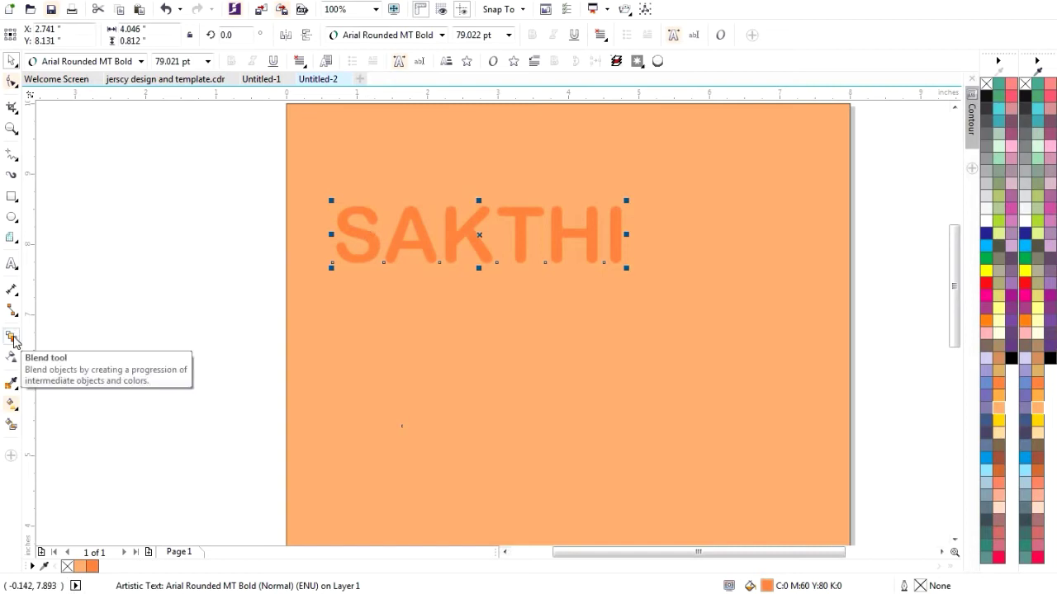
# - Blend the orange SAKTHI into the peach copy with 200 steps and move the blend to the page top
pyautogui.click(12, 339)
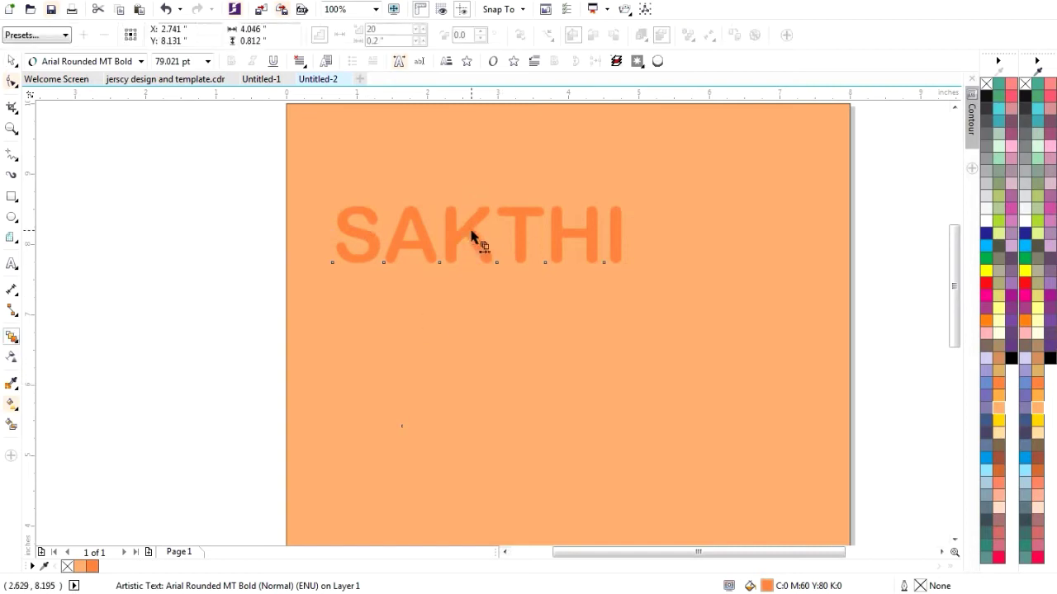
pyautogui.moveTo(478, 235); pyautogui.dragTo(561, 429)
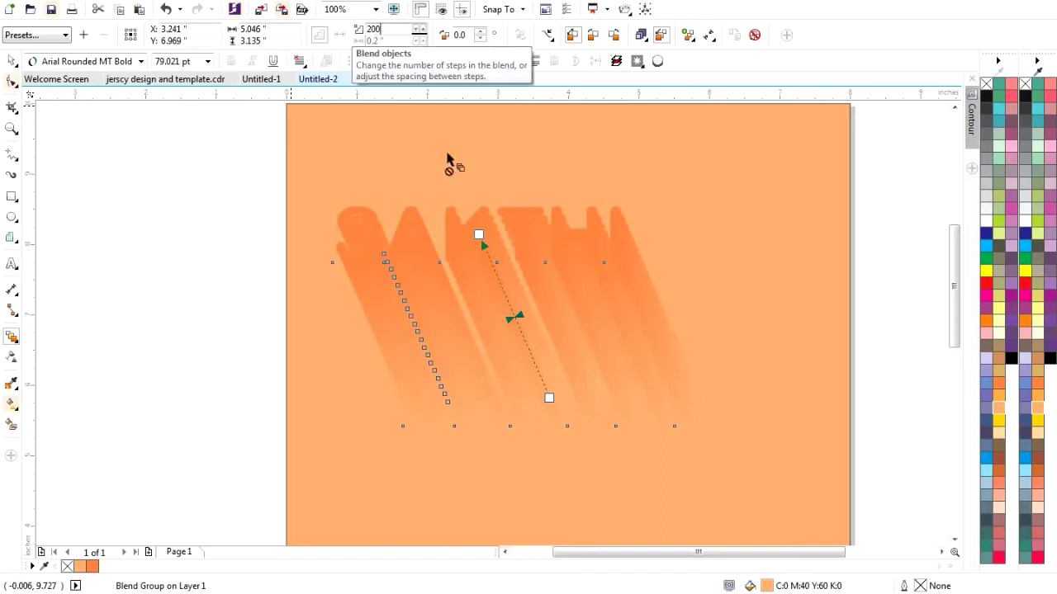
pyautogui.click(10, 61)
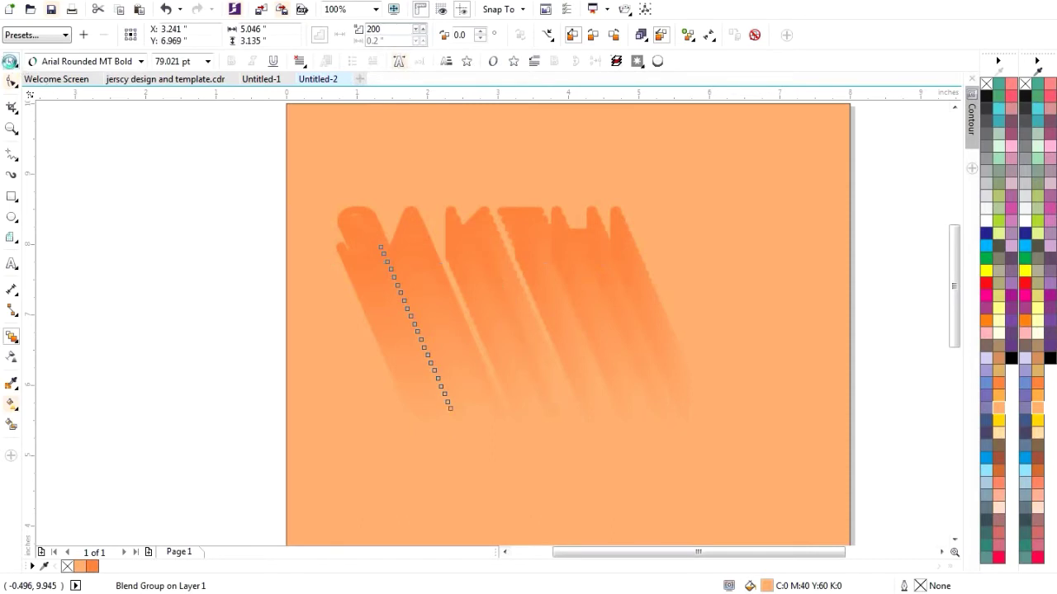
pyautogui.click(504, 494)
pyautogui.moveTo(405, 231); pyautogui.dragTo(483, 385)
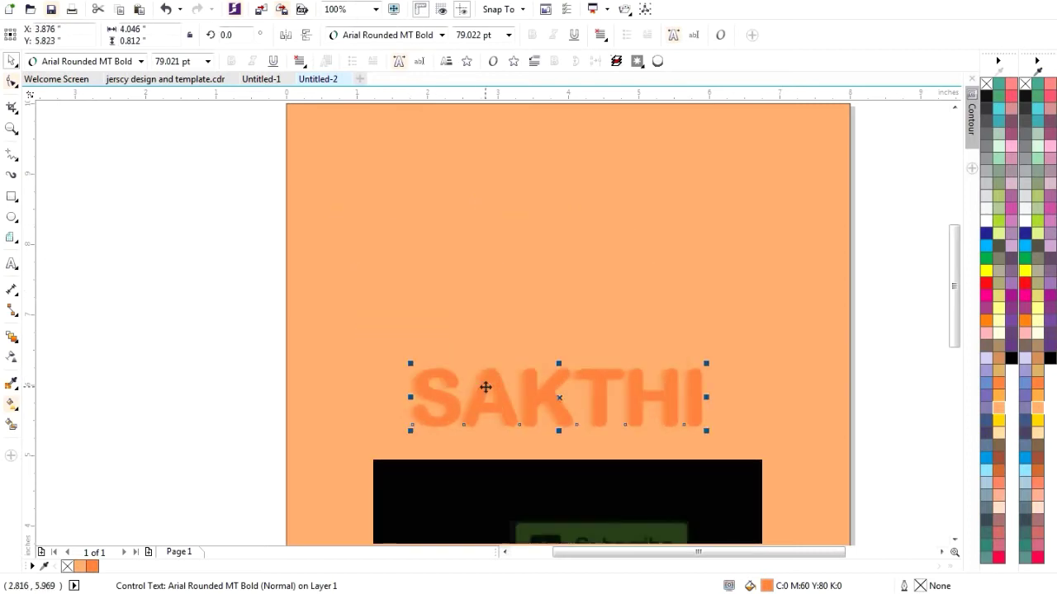
pyautogui.moveTo(327, 313); pyautogui.dragTo(834, 485)
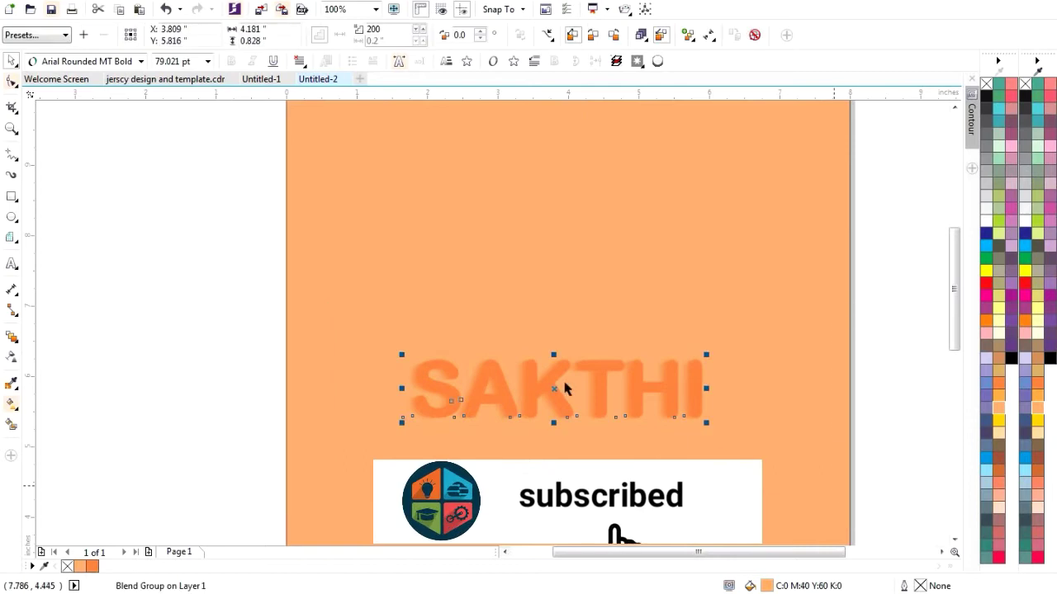
pyautogui.moveTo(538, 386); pyautogui.dragTo(461, 175)
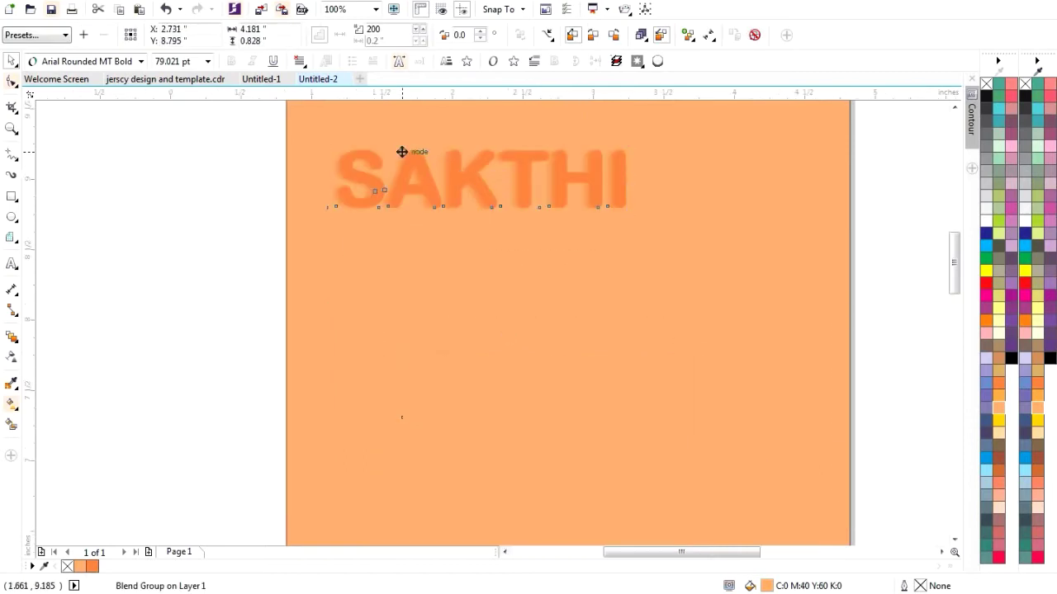
# - Drag the front SAKTHI around to change the shadow direction, undoing the last move
pyautogui.scroll(2, 402, 151)
pyautogui.click(438, 358)
pyautogui.click(402, 224)
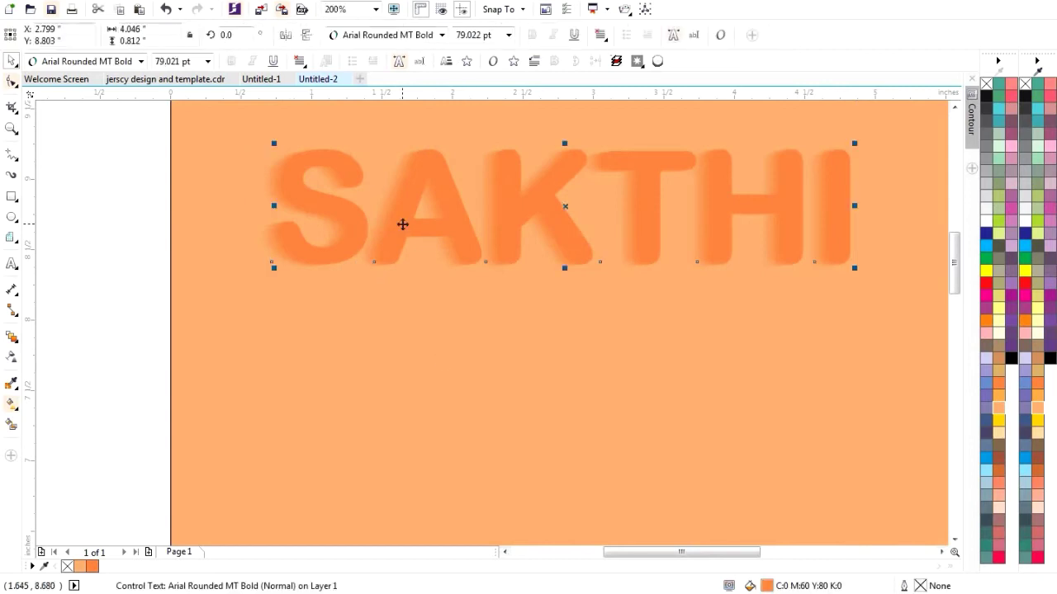
pyautogui.moveTo(403, 224); pyautogui.dragTo(358, 274)
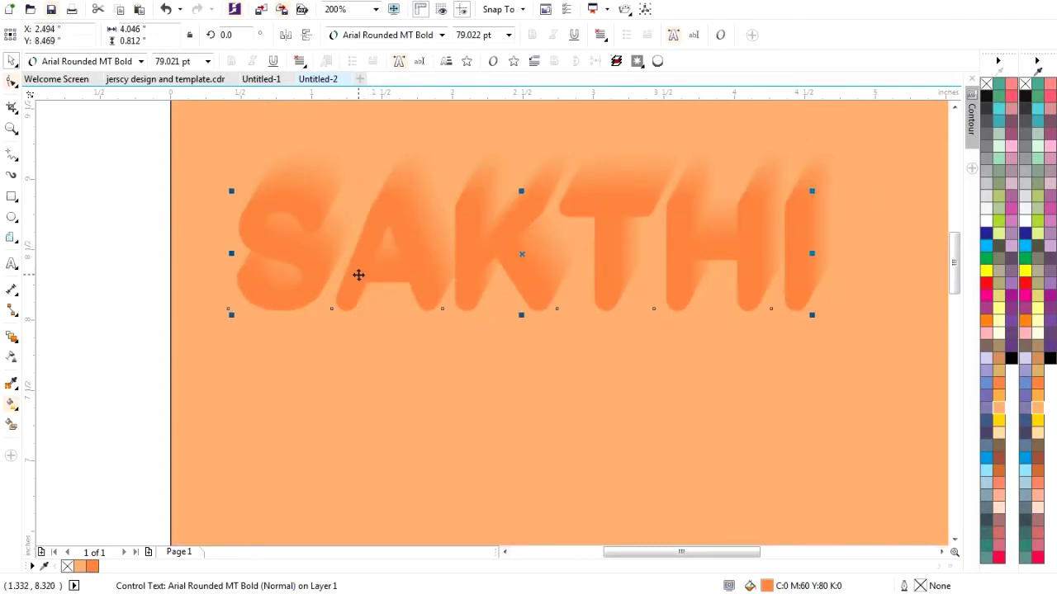
pyautogui.moveTo(358, 274); pyautogui.dragTo(357, 272)
pyautogui.moveTo(353, 230); pyautogui.dragTo(354, 230)
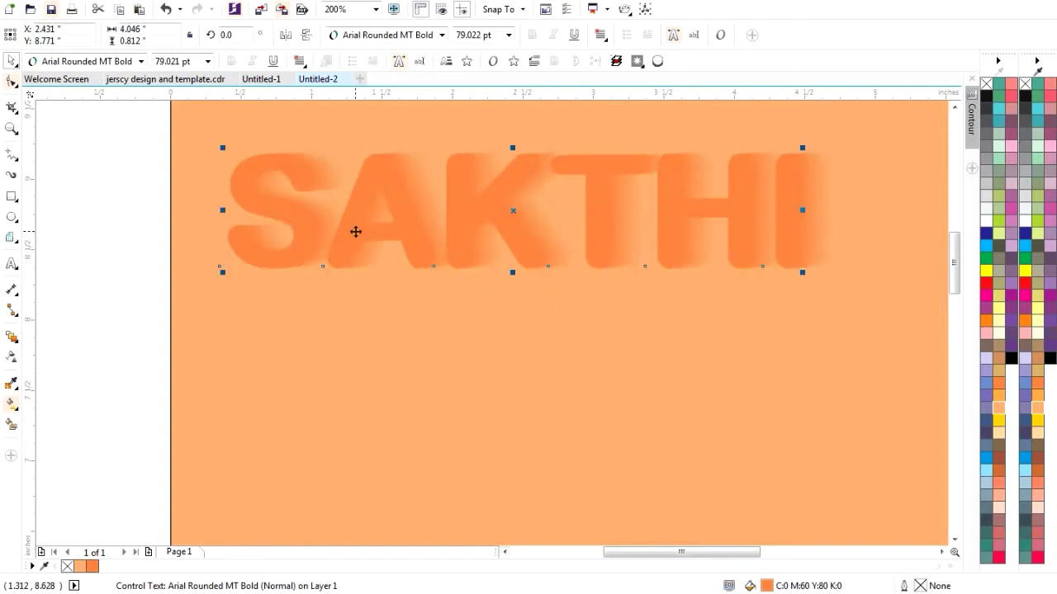
pyautogui.moveTo(356, 232); pyautogui.dragTo(426, 304)
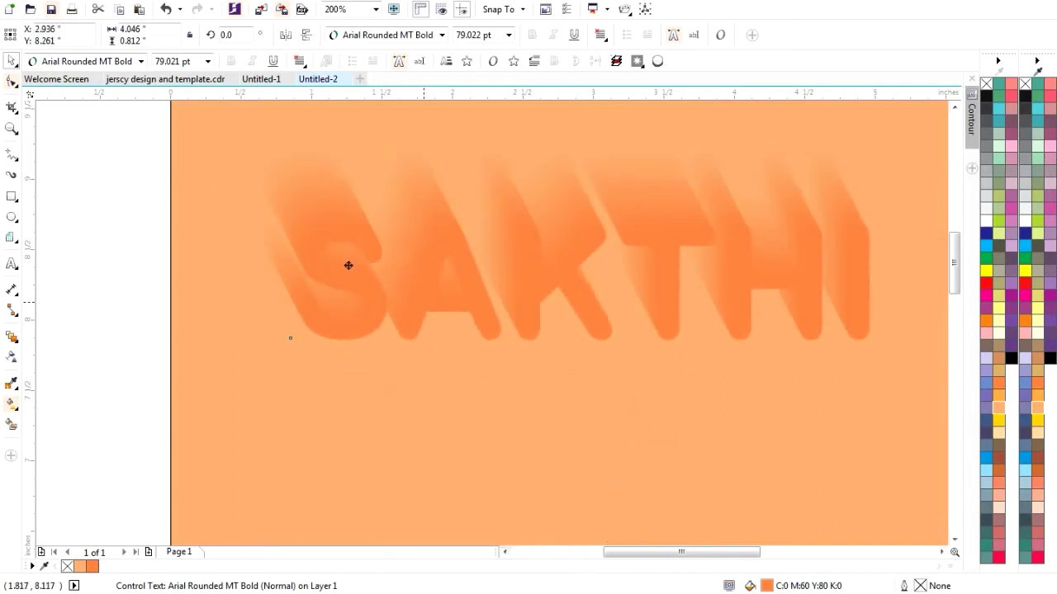
pyautogui.hotkey('ctrl', 'z')
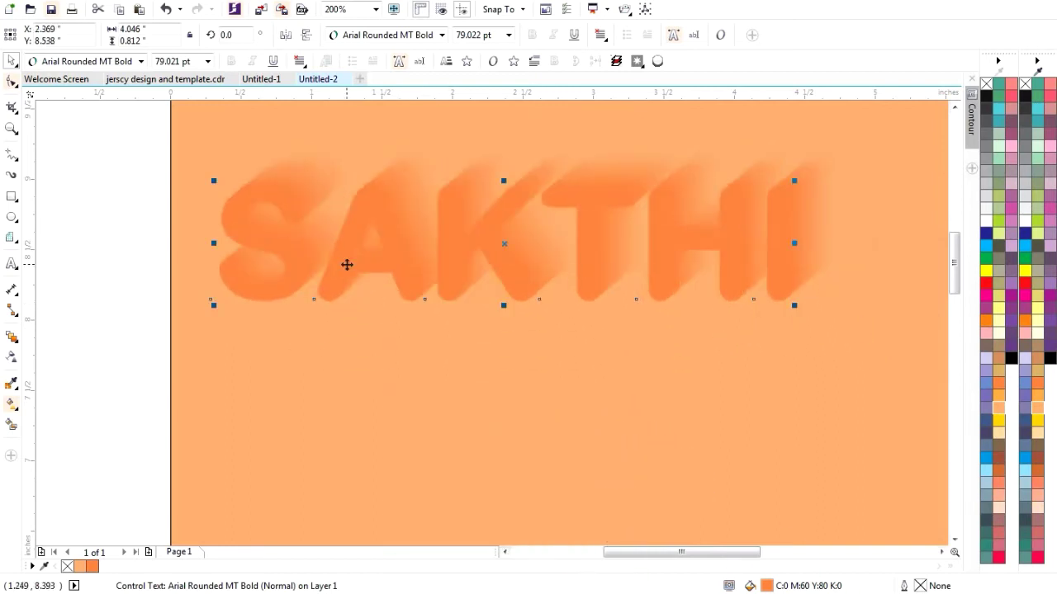
# - Shift the front SAKTHI slightly left and down so the shadow trails up and right
pyautogui.click(430, 366)
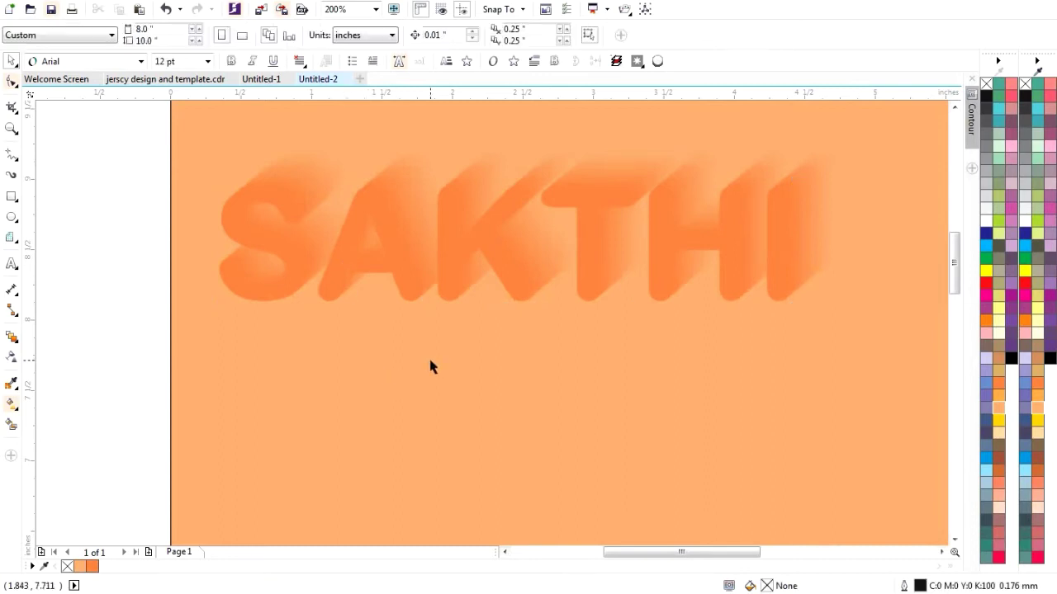
pyautogui.click(291, 255)
pyautogui.moveTo(297, 230); pyautogui.dragTo(281, 251)
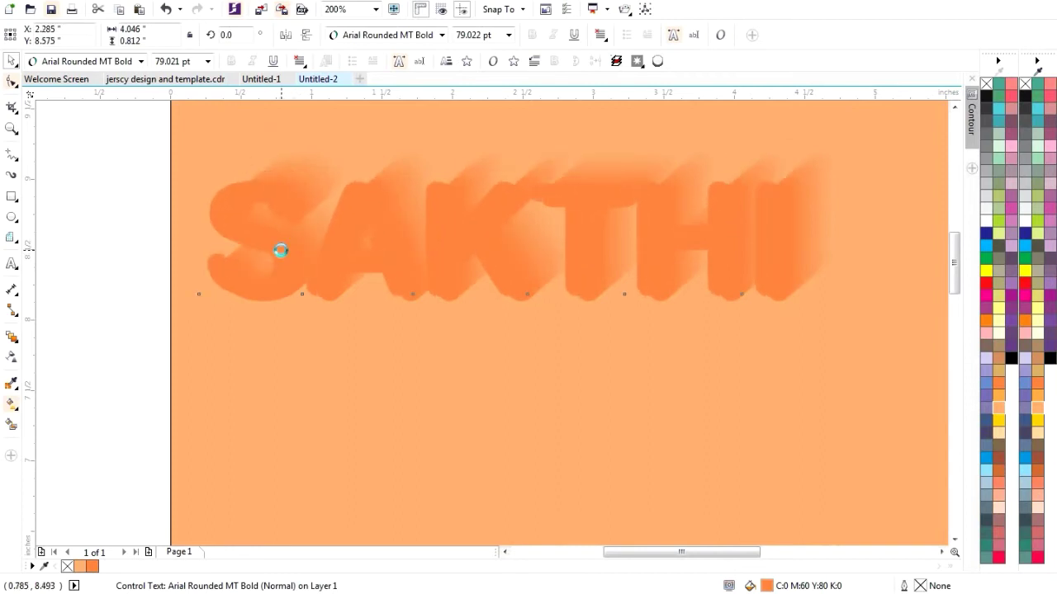
pyautogui.click(415, 381)
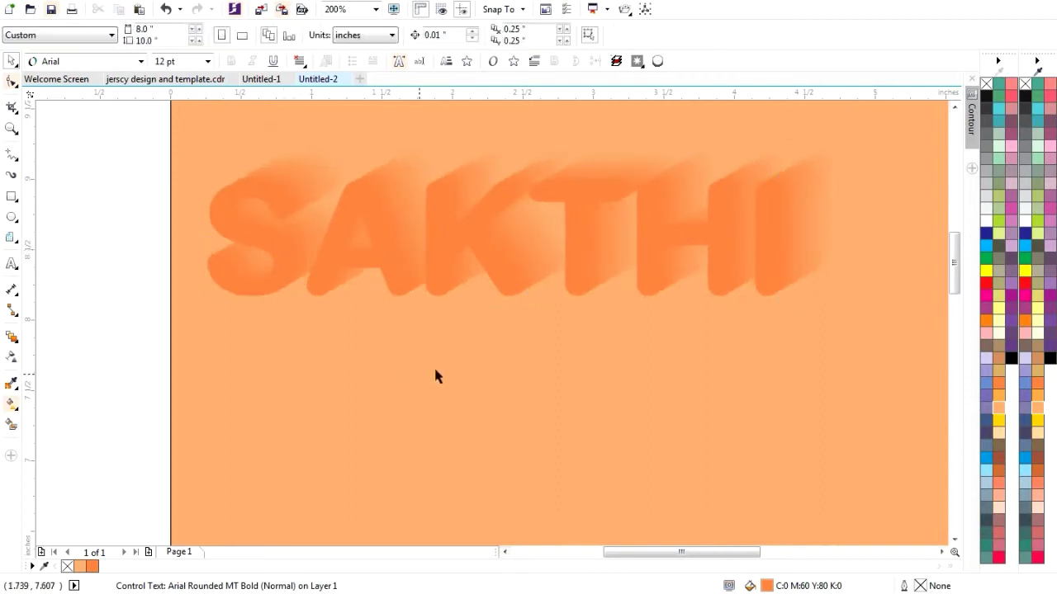
pyautogui.scroll(-1, 460, 326)
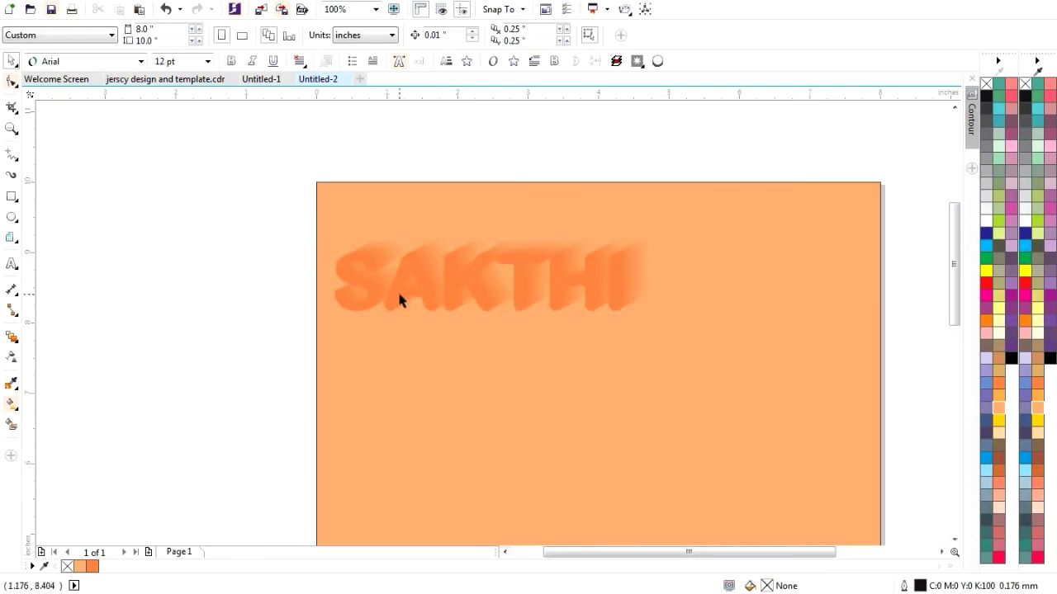
pyautogui.scroll(1, 399, 299)
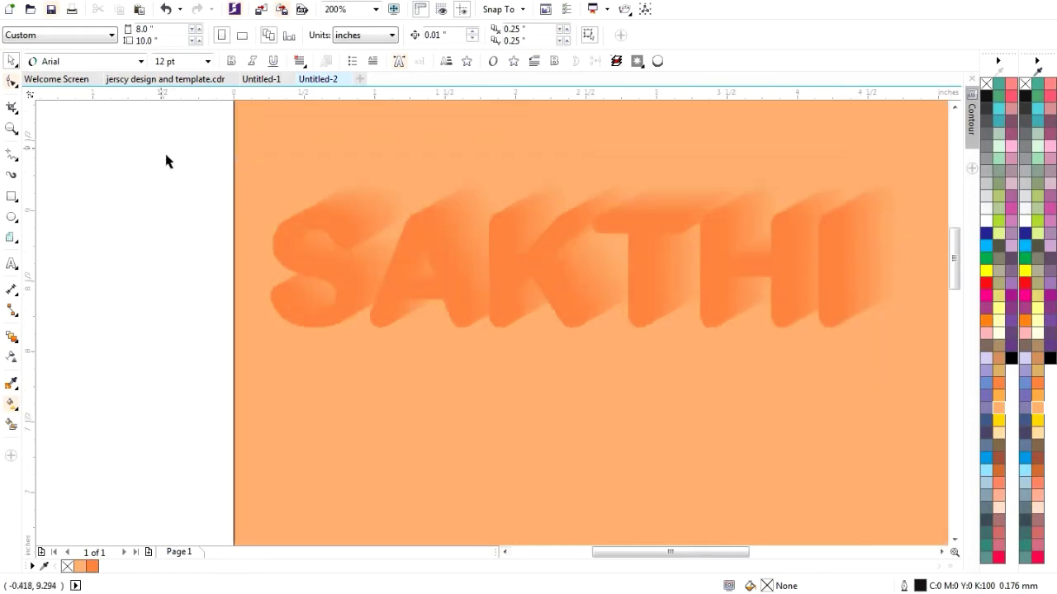
# - Inspect the context menus of the SAKTHI blend and its front text without running a command
pyautogui.moveTo(149, 130); pyautogui.dragTo(851, 417)
pyautogui.rightClick(307, 296)
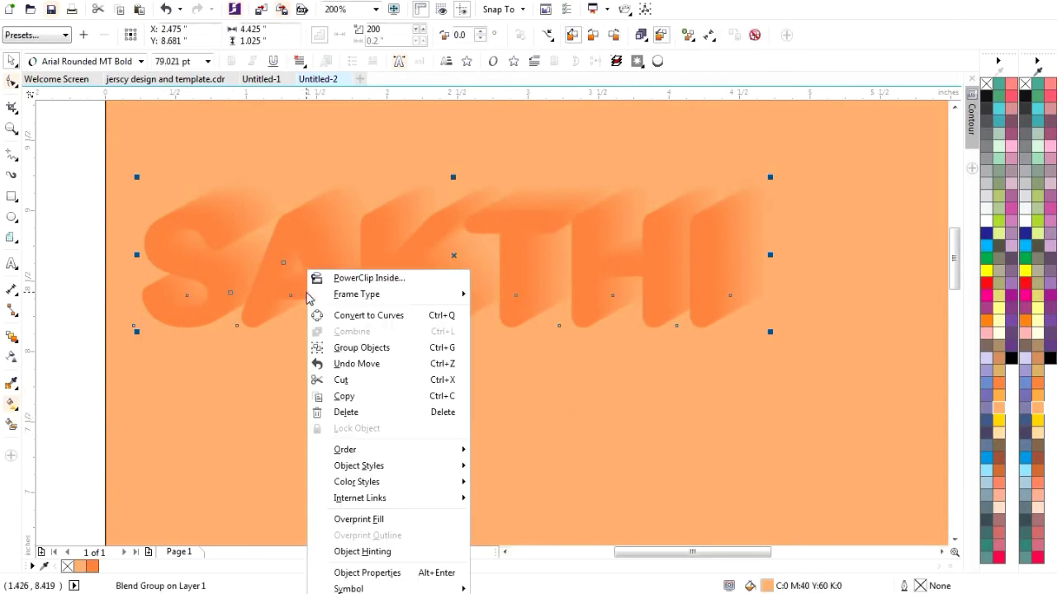
pyautogui.click(277, 224)
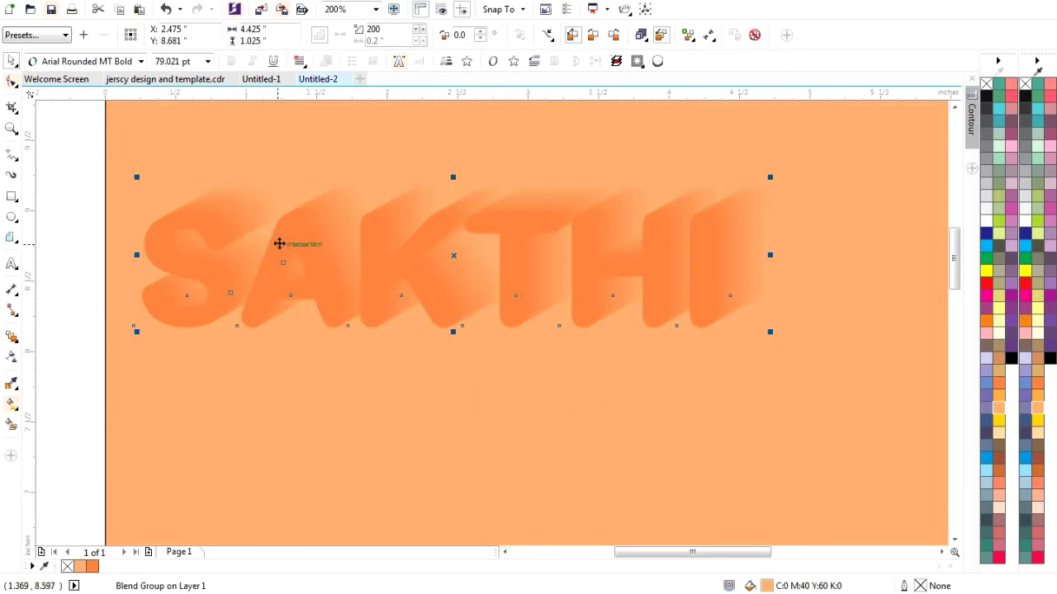
pyautogui.rightClick(279, 244)
pyautogui.click(251, 384)
pyautogui.click(286, 356)
pyautogui.click(266, 283)
pyautogui.rightClick(267, 279)
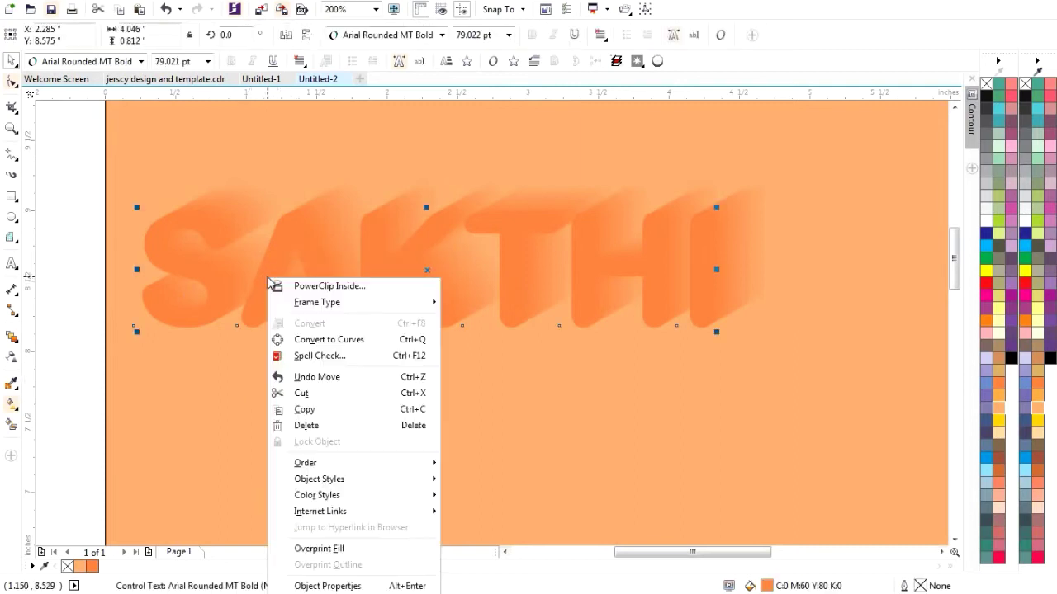
pyautogui.click(287, 223)
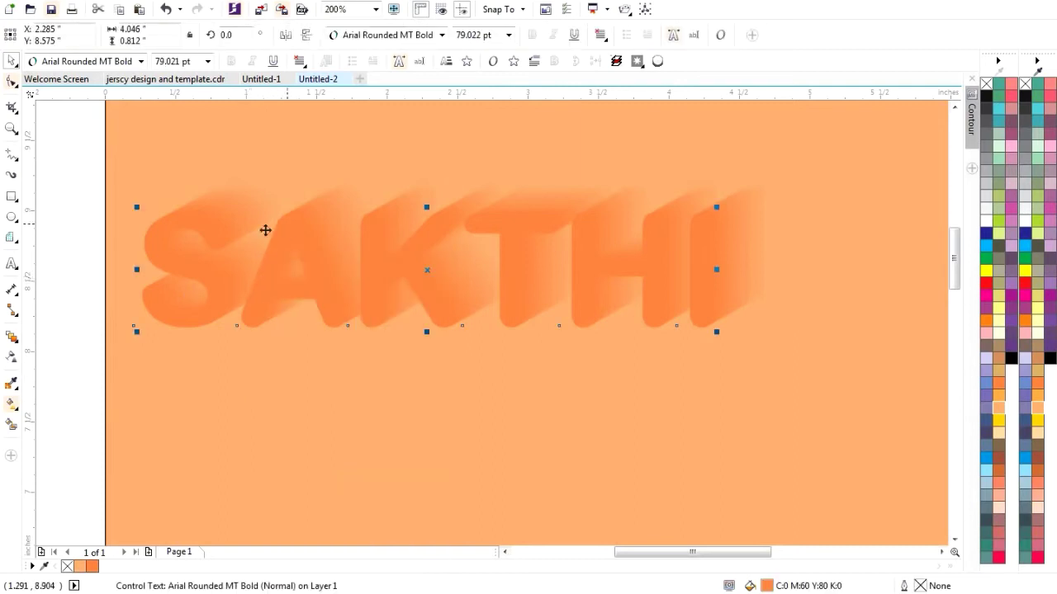
pyautogui.click(206, 231)
pyautogui.rightClick(205, 231)
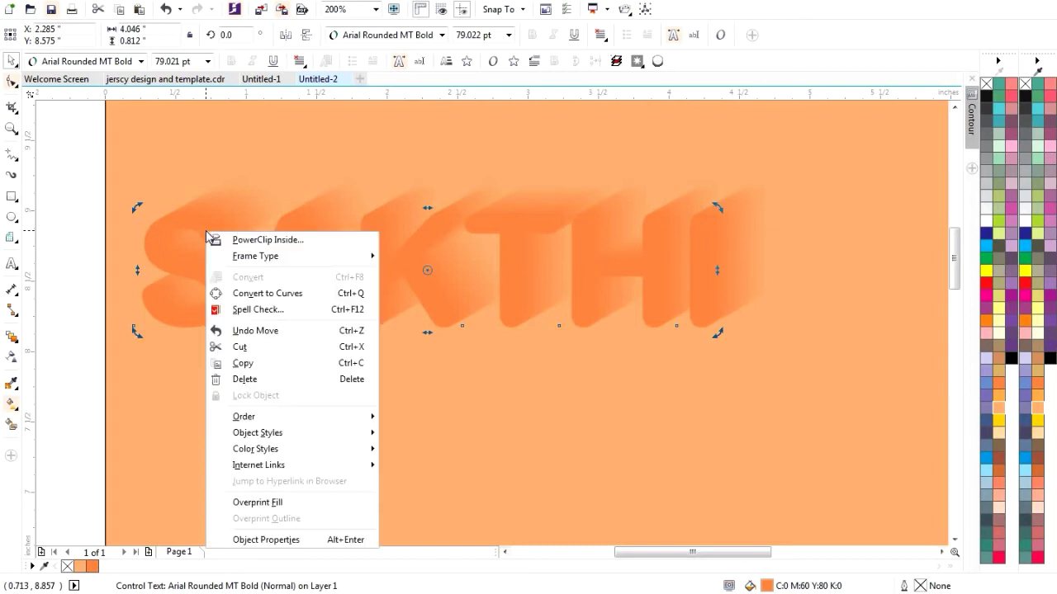
pyautogui.click(194, 437)
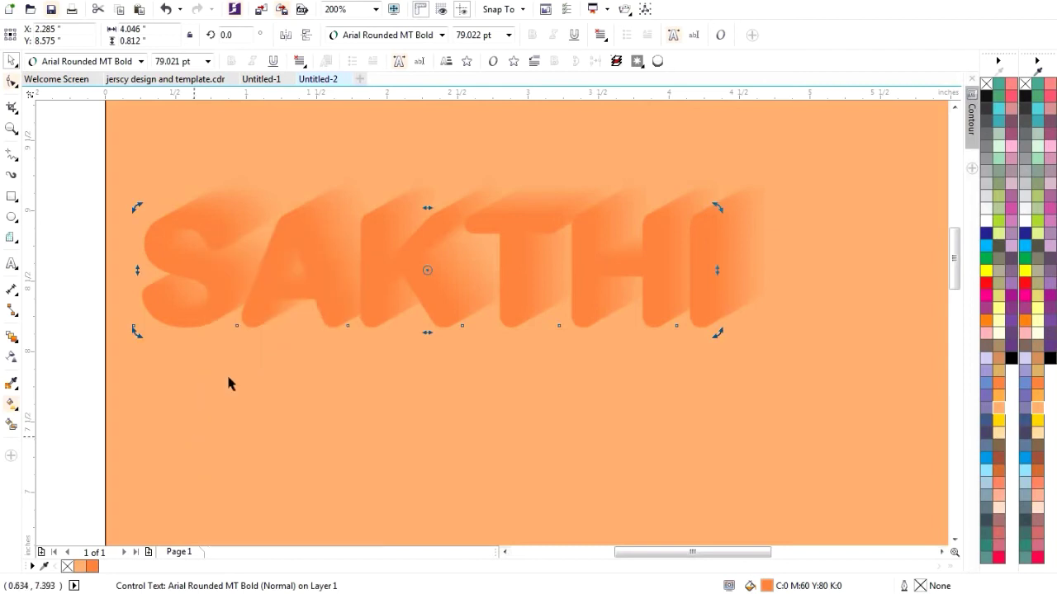
pyautogui.click(293, 464)
# - Delete the front SAKTHI text, then restore it with Ctrl+Z
pyautogui.click(257, 300)
pyautogui.rightClick(257, 301)
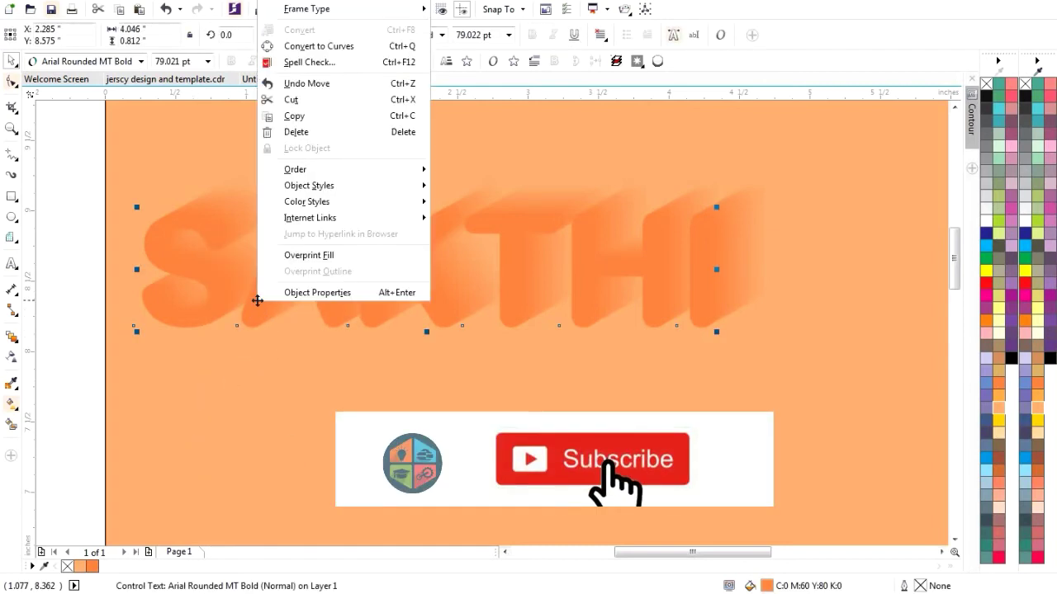
pyautogui.click(309, 276)
pyautogui.click(315, 243)
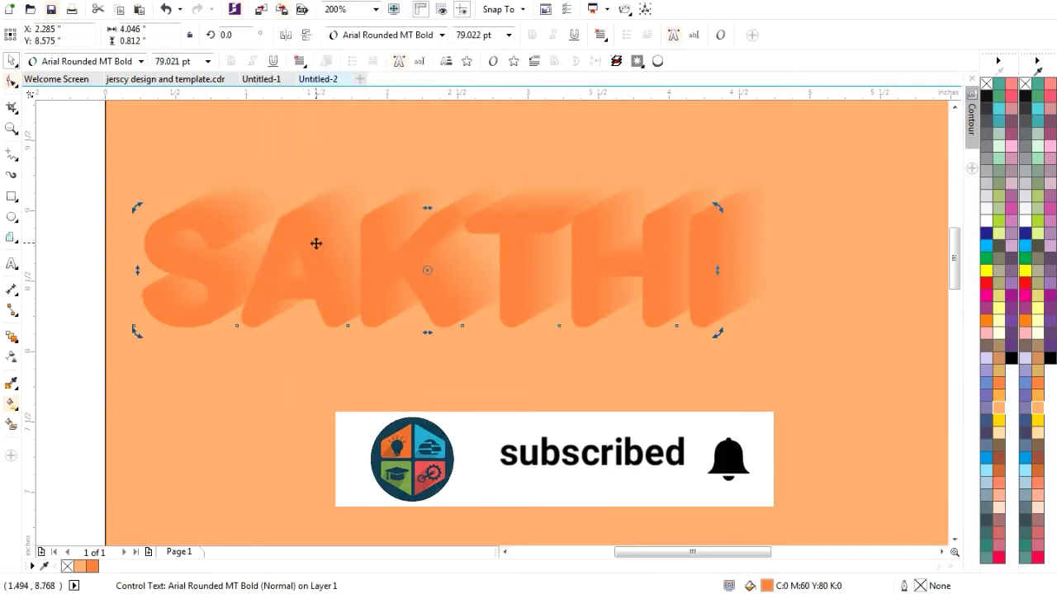
pyautogui.rightClick(315, 243)
pyautogui.click(363, 389)
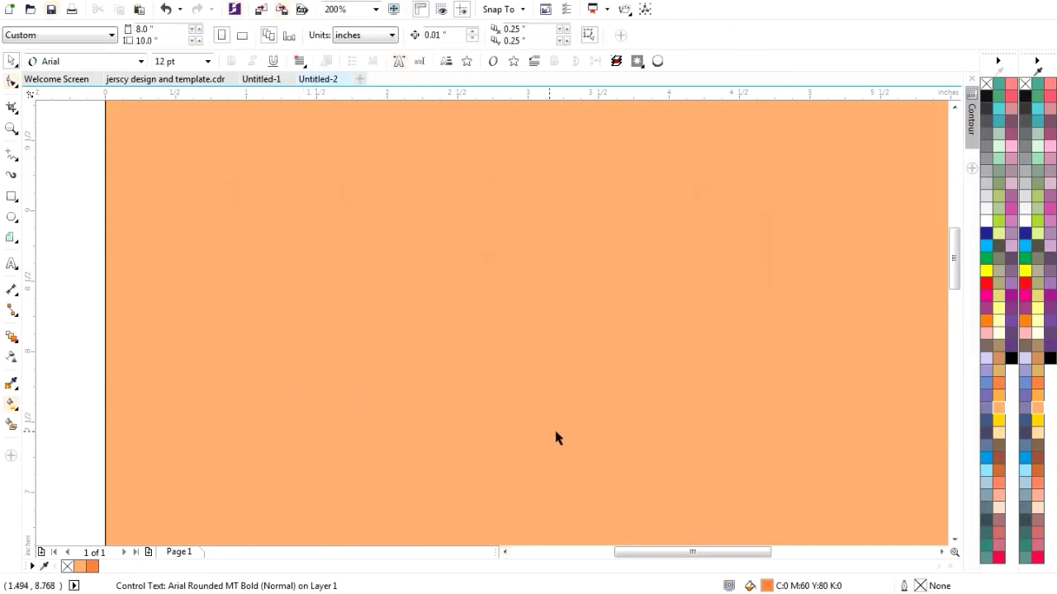
pyautogui.hotkey('ctrl', 'z')
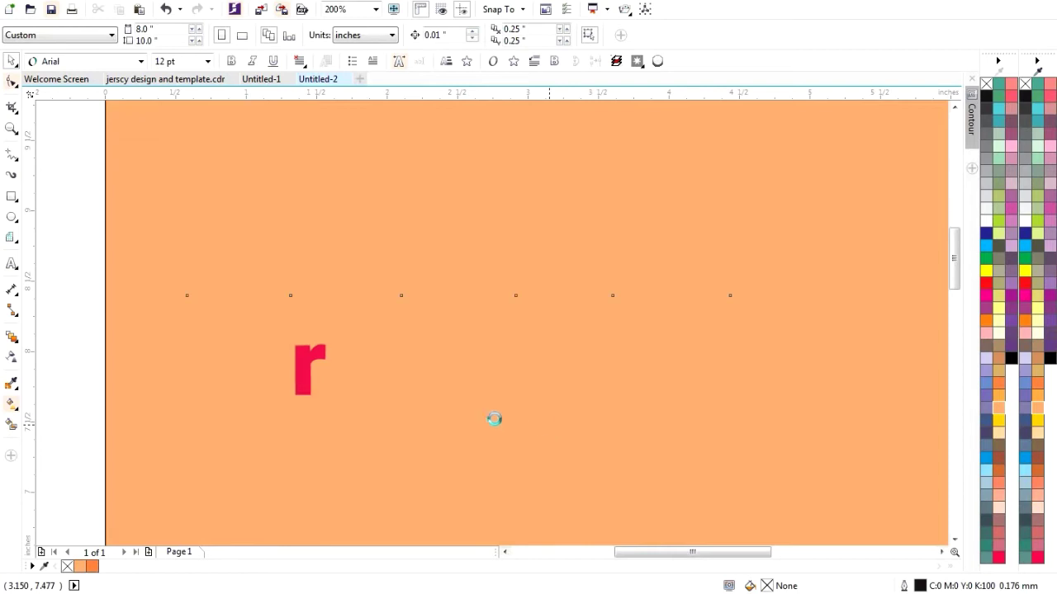
pyautogui.click(462, 396)
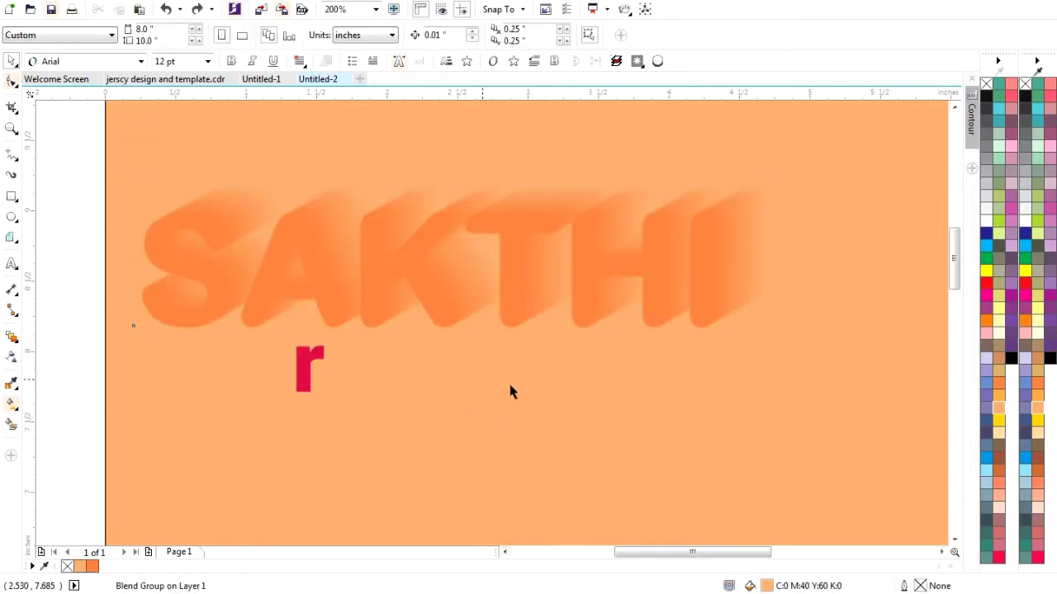
# - Nudge the SAKTHI control text slightly right, to X 2.33 in
pyautogui.rightClick(594, 299)
pyautogui.press('Escape')
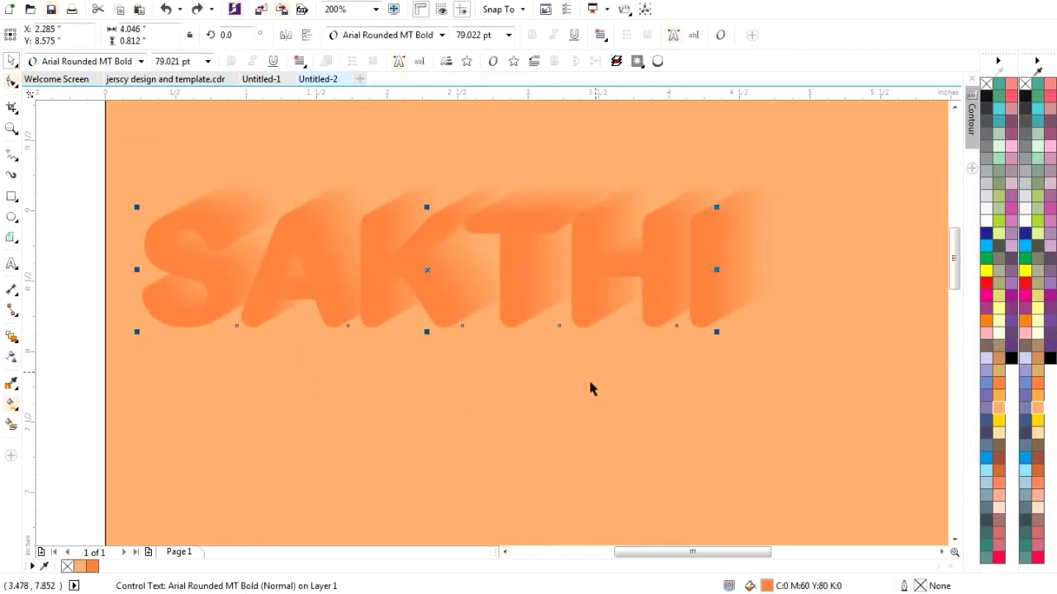
pyautogui.click(296, 236)
pyautogui.moveTo(291, 233); pyautogui.dragTo(297, 234)
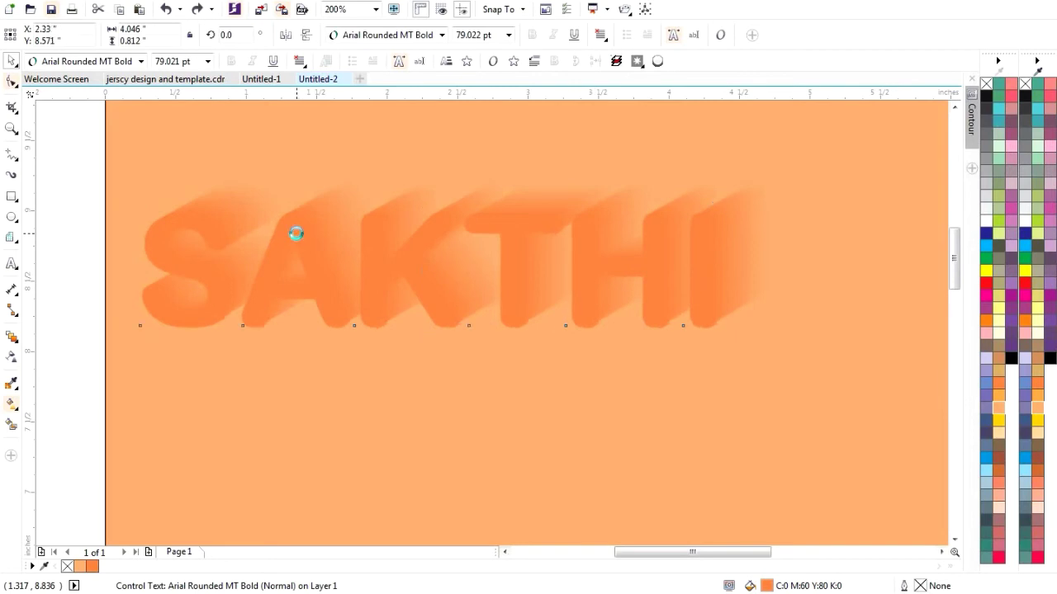
pyautogui.rightClick(297, 236)
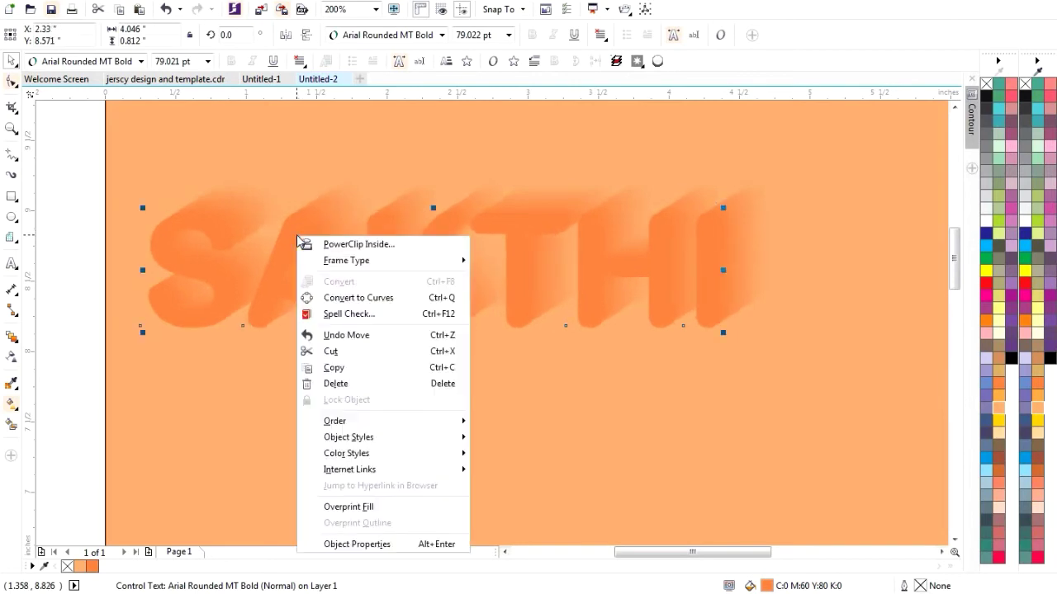
pyautogui.click(237, 433)
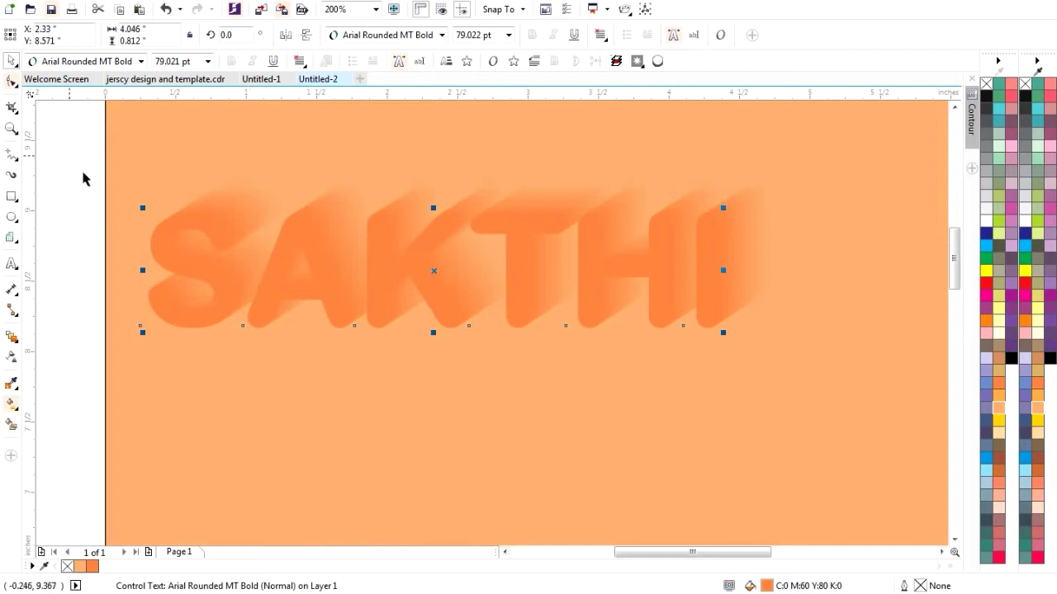
# - Marquee-select the whole SAKTHI blend group and view its context menu
pyautogui.moveTo(69, 154); pyautogui.dragTo(703, 413)
pyautogui.moveTo(908, 432); pyautogui.dragTo(908, 431)
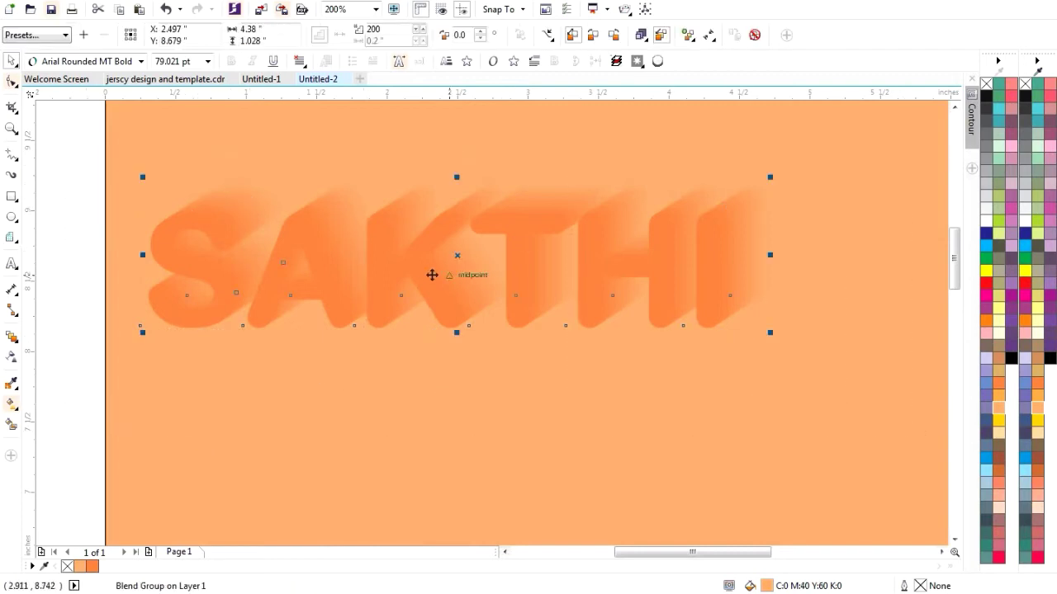
pyautogui.rightClick(424, 275)
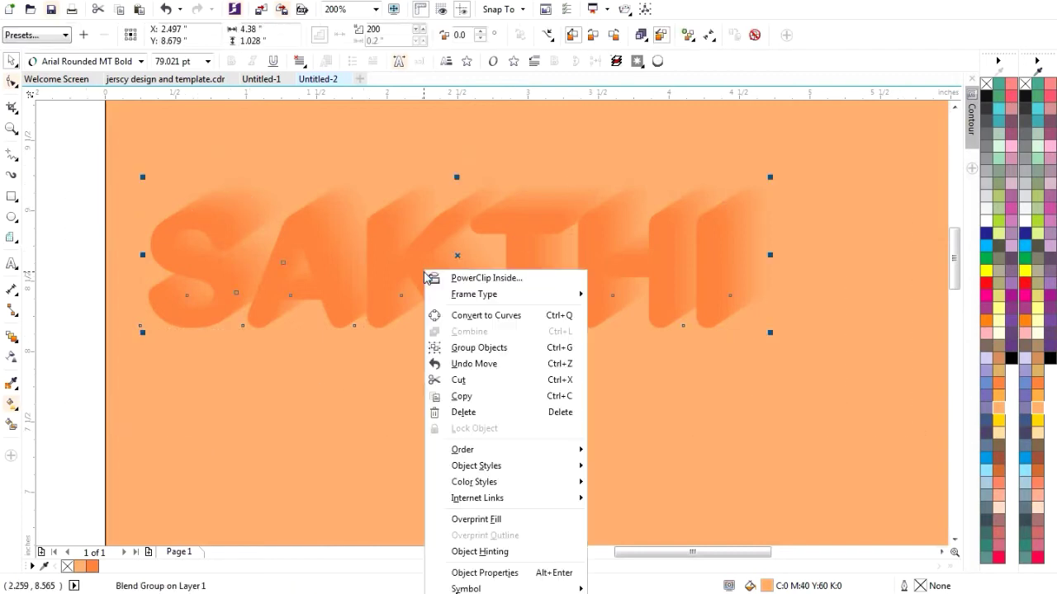
pyautogui.click(380, 310)
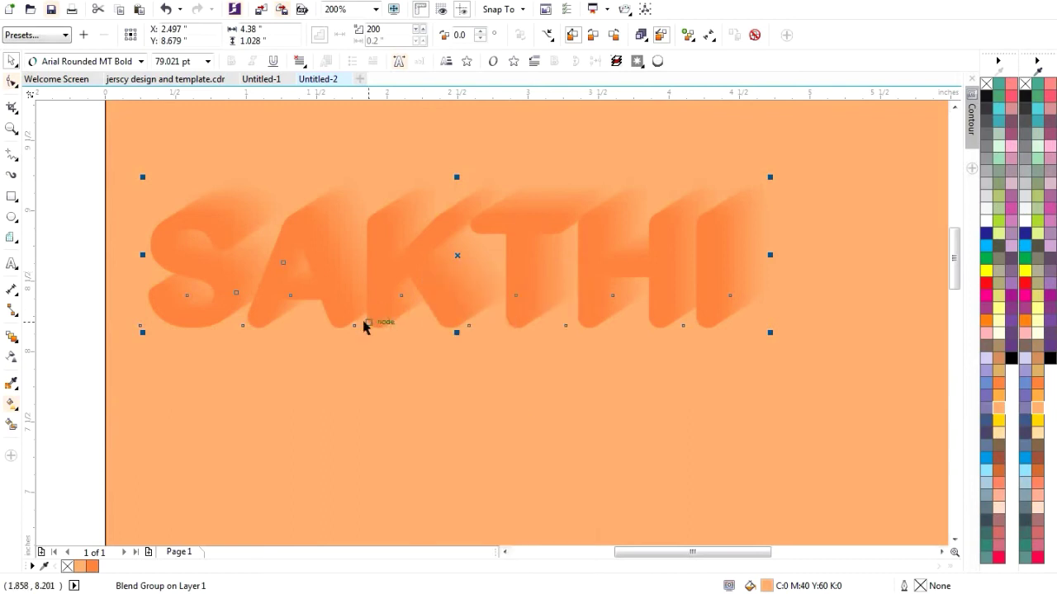
pyautogui.rightClick(370, 310)
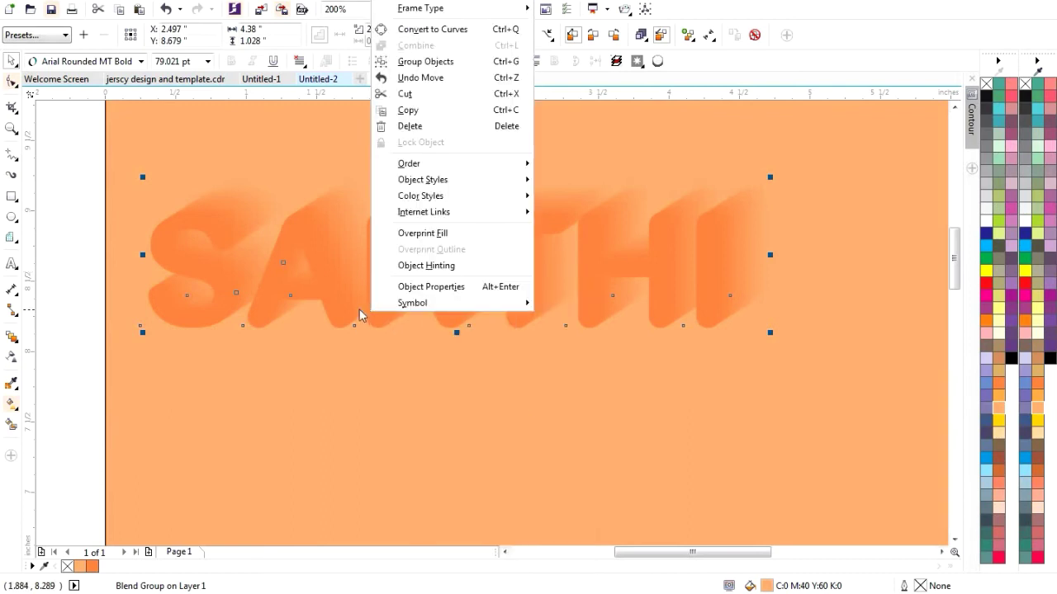
pyautogui.click(352, 310)
pyautogui.click(345, 376)
# - Select the SAKTHI control text and review its context menu
pyautogui.click(276, 286)
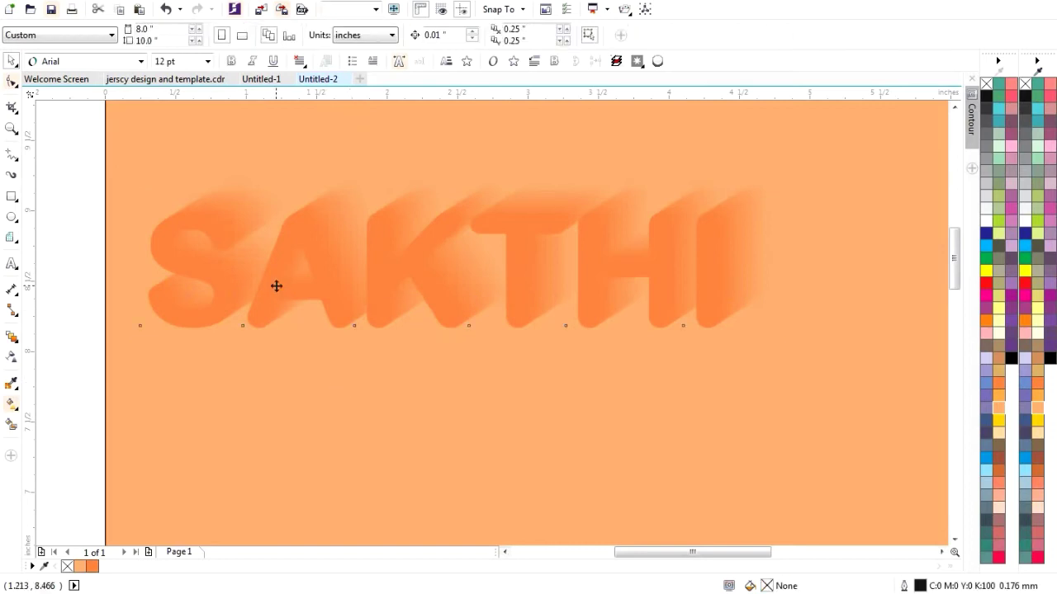
pyautogui.click(277, 286)
pyautogui.click(329, 421)
pyautogui.click(287, 224)
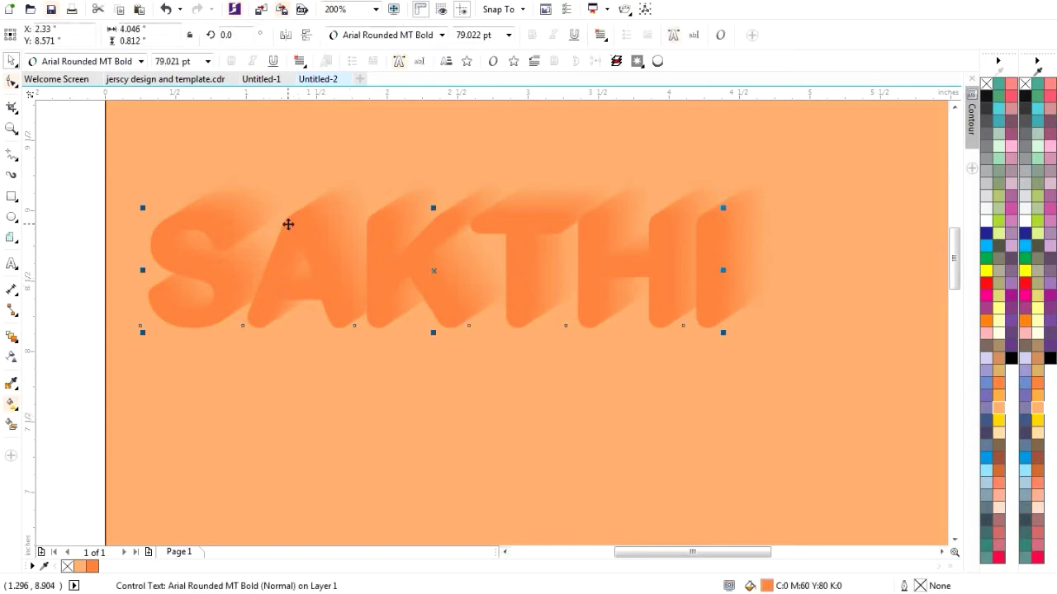
pyautogui.rightClick(288, 225)
pyautogui.click(243, 384)
pyautogui.click(383, 311)
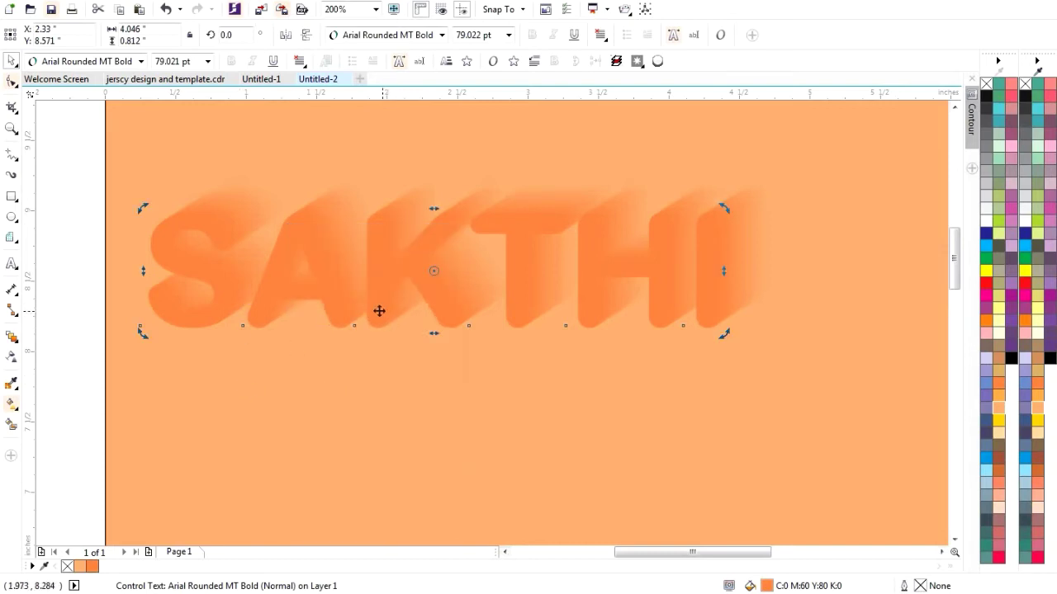
pyautogui.rightClick(379, 310)
pyautogui.click(432, 437)
# - Select the SAKTHI blend group and show its menu containing Break Blend Group Apart
pyautogui.click(572, 425)
pyautogui.click(552, 192)
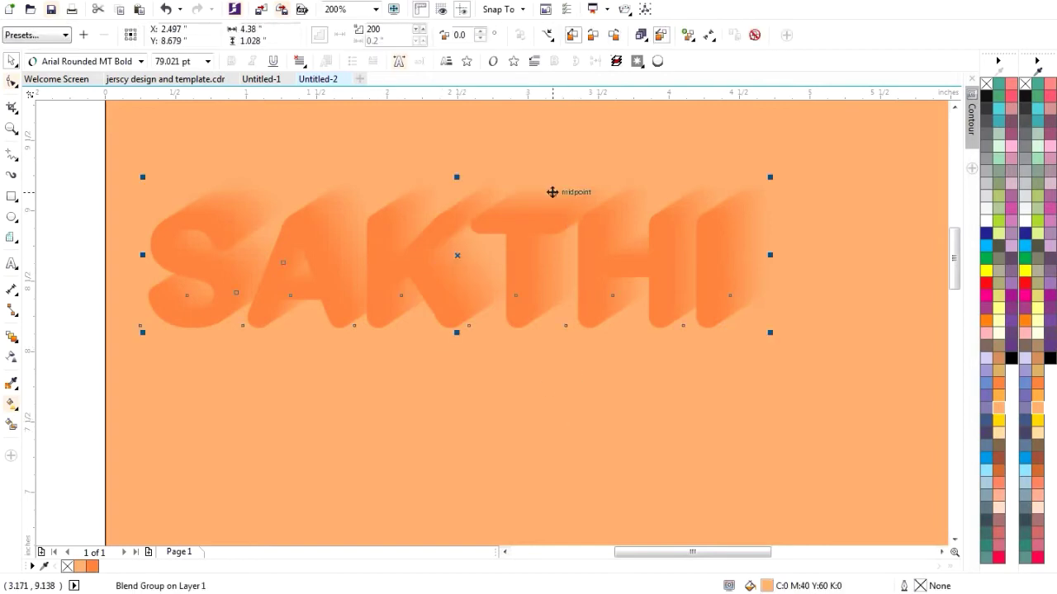
pyautogui.rightClick(551, 192)
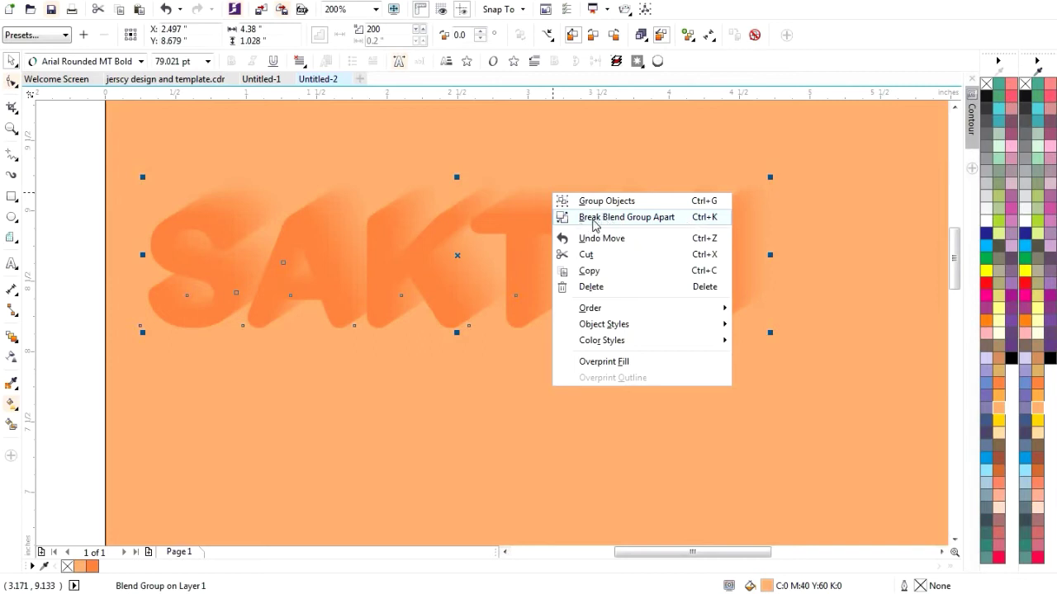
# - Break the SAKTHI blend apart and fill the front letters white
pyautogui.click(592, 219)
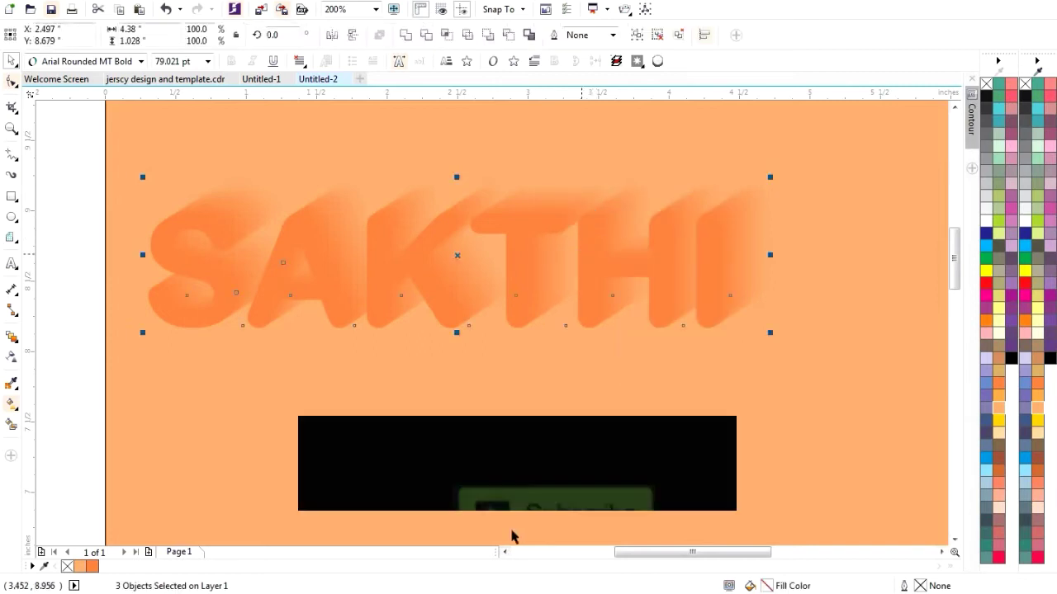
pyautogui.click(425, 371)
pyautogui.click(372, 274)
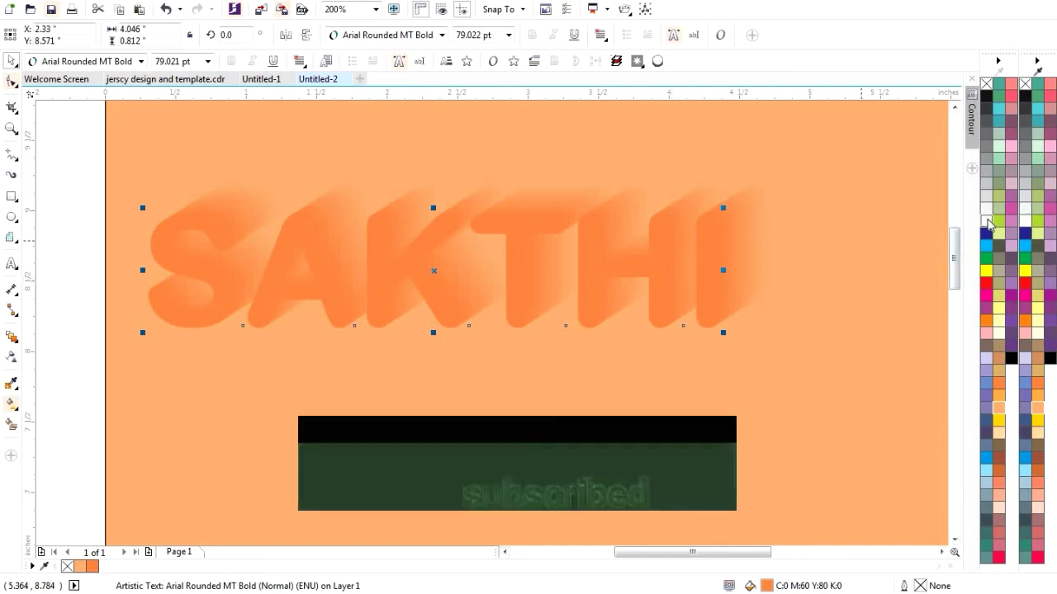
pyautogui.click(986, 220)
pyautogui.click(450, 467)
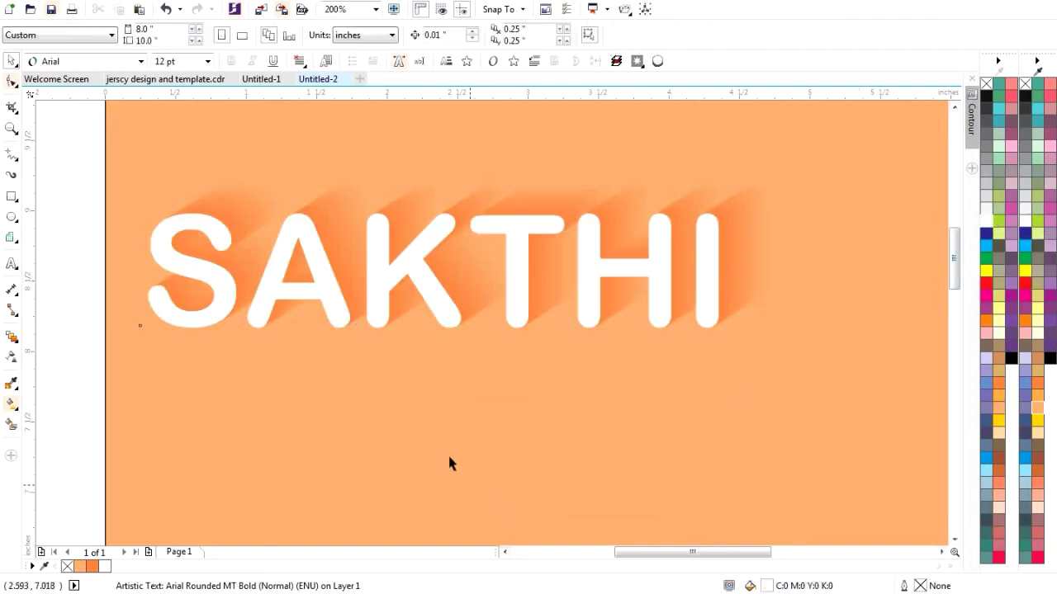
# - Zoom in and out to check the white SAKTHI against its orange shadow
pyautogui.scroll(-1, 406, 425)
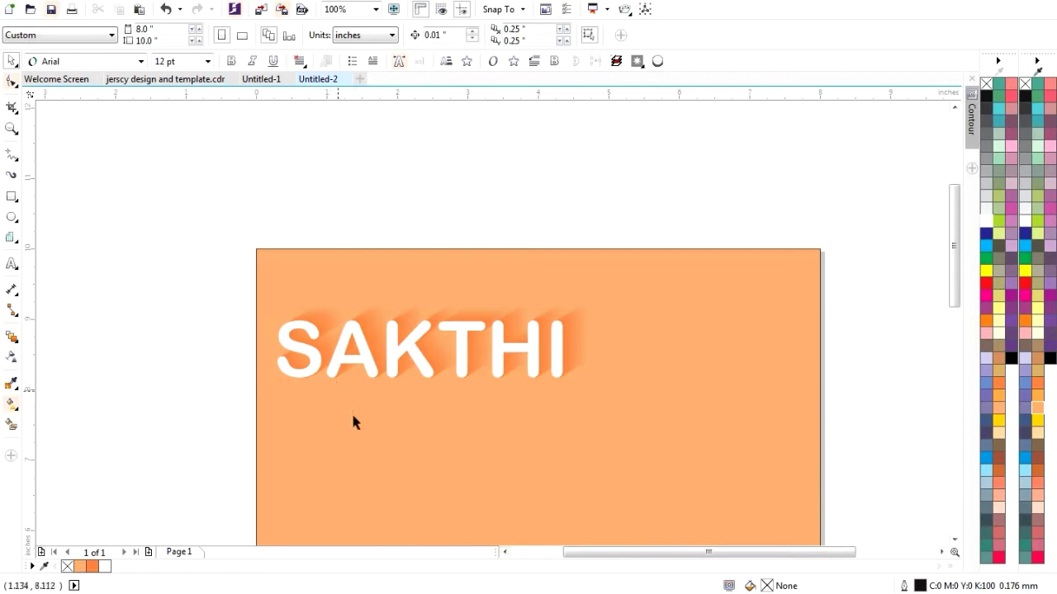
pyautogui.scroll(1, 354, 428)
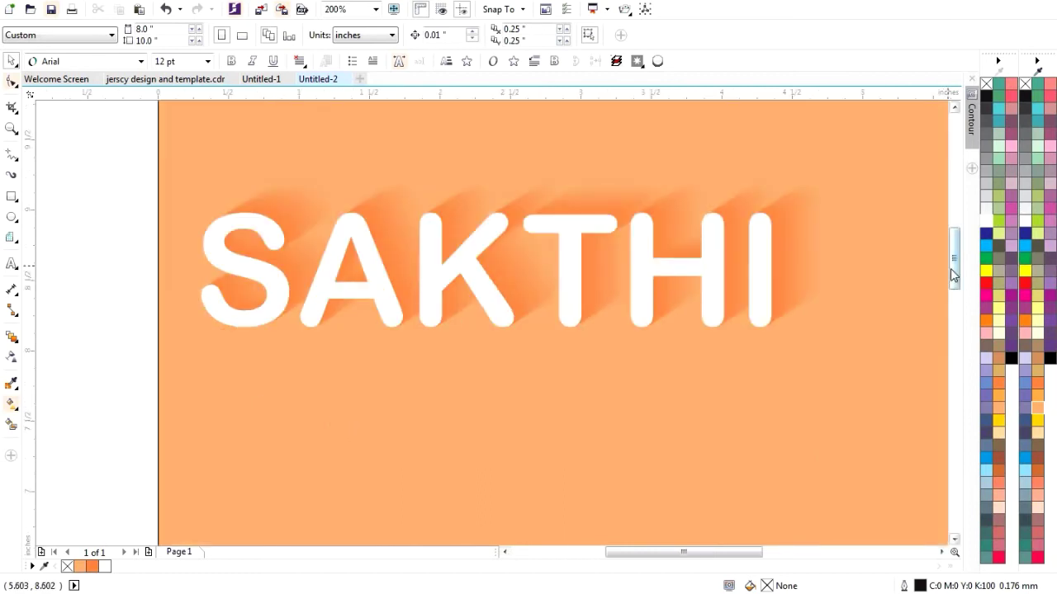
pyautogui.moveTo(954, 272)
pyautogui.mouseDown()
pyautogui.moveTo(954, 292)
pyautogui.moveTo(954, 281)
pyautogui.mouseUp()
pyautogui.scroll(-2, 598, 392)
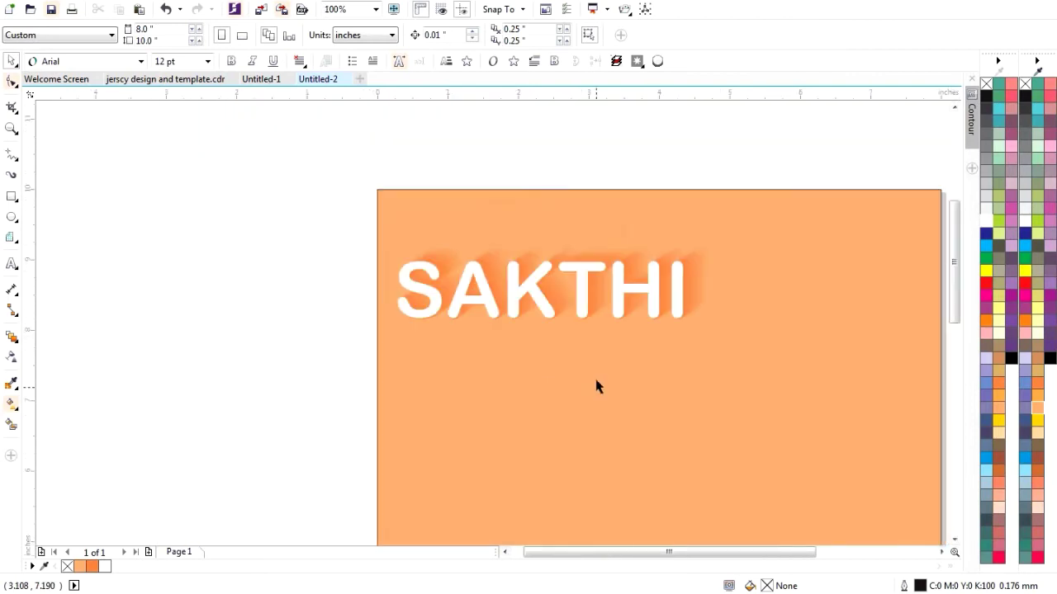
pyautogui.scroll(2, 591, 324)
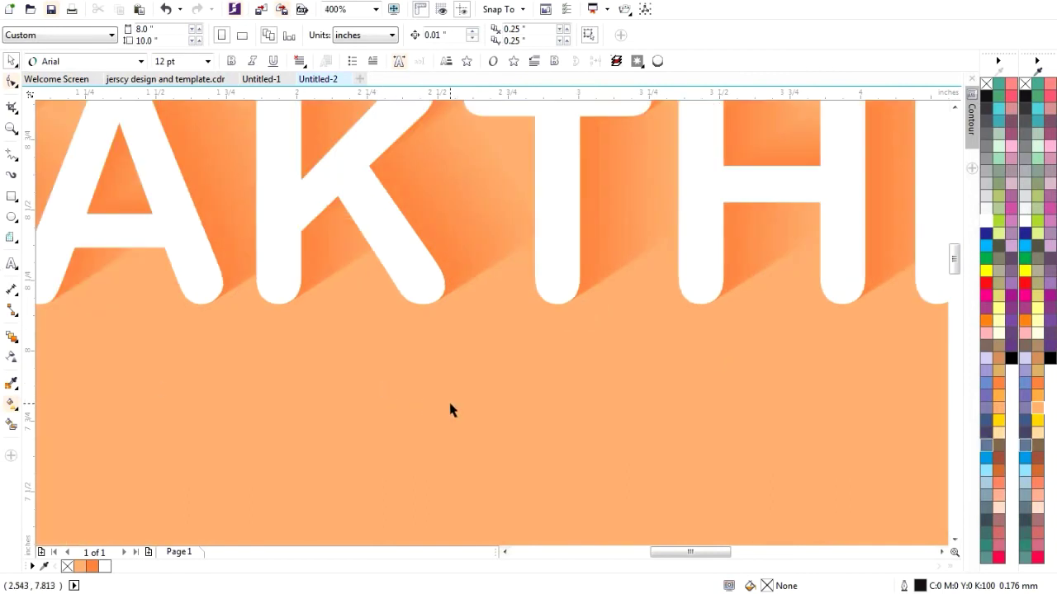
pyautogui.scroll(-1, 450, 407)
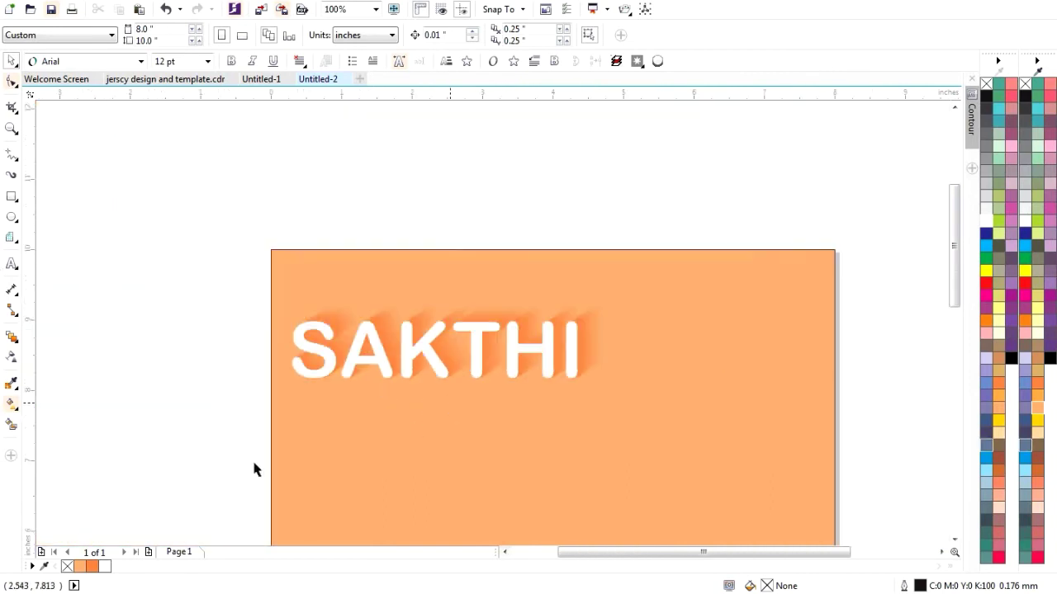
pyautogui.scroll(2, 341, 459)
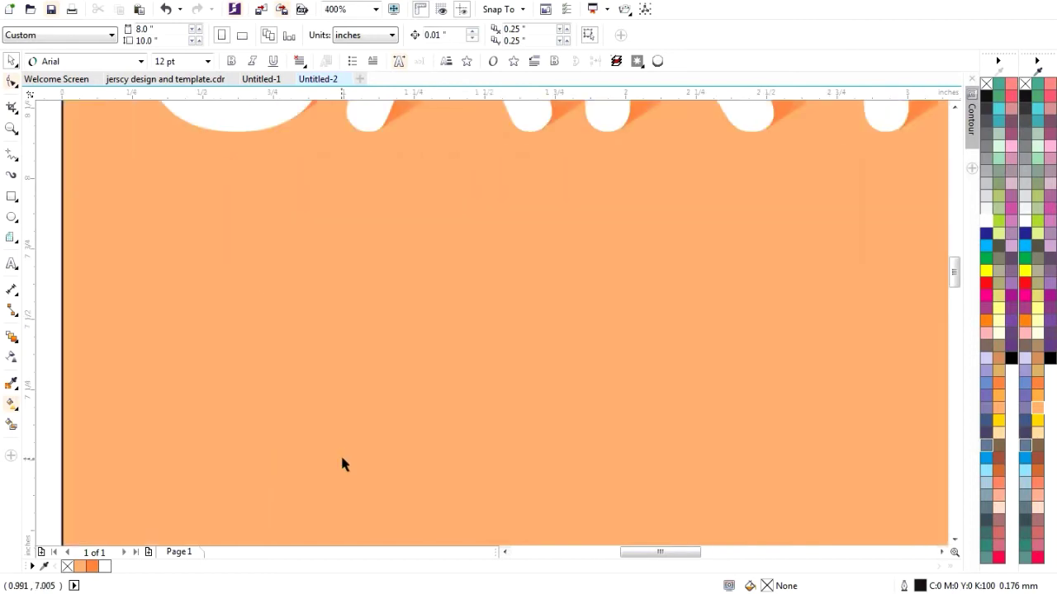
# - Type the word 'Tech' as a new text object below SAKTHI, correcting the mistyped 'Tc'
pyautogui.click(419, 313)
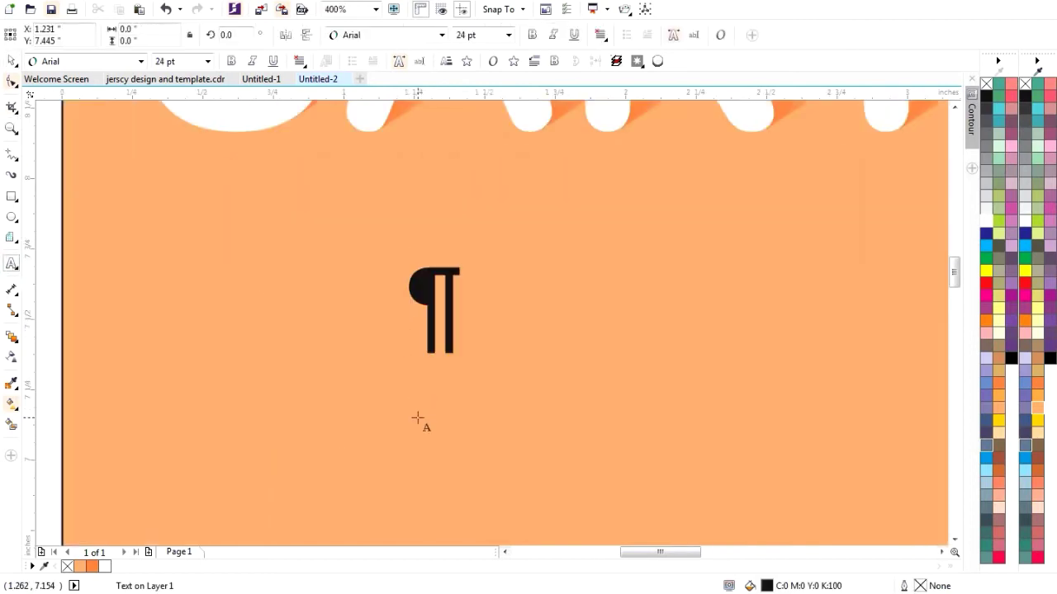
pyautogui.write('Tc')
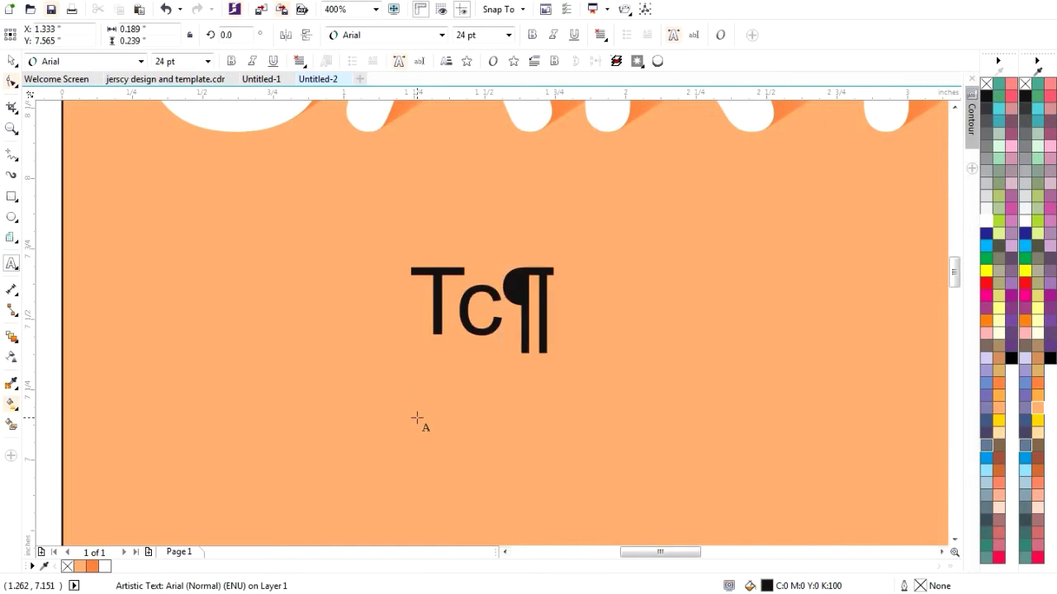
pyautogui.press('Escape')
pyautogui.press('BackSpace')
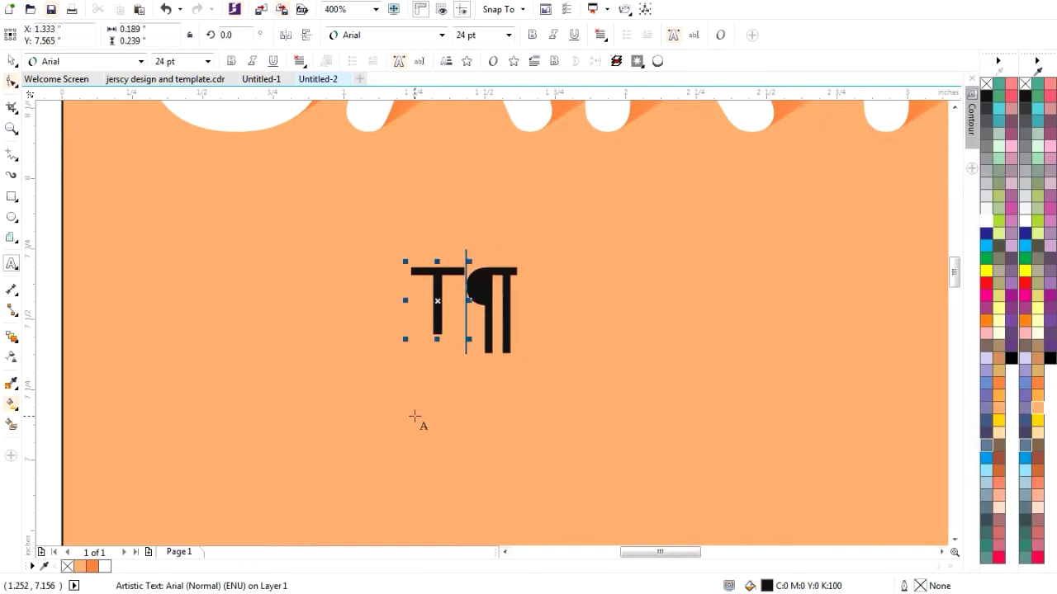
pyautogui.write('ech')
pyautogui.press('Escape')
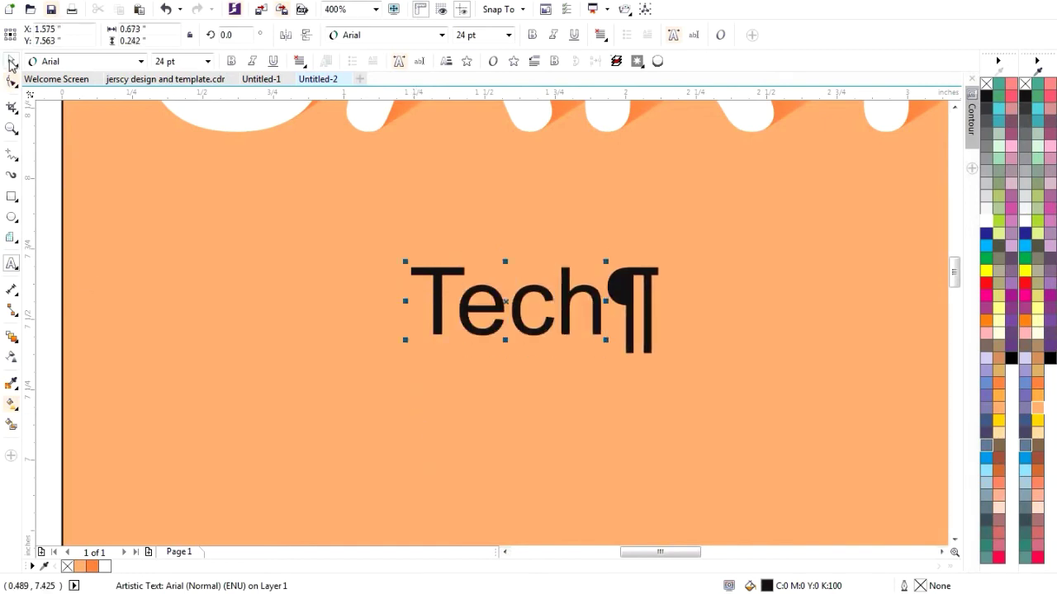
pyautogui.click(12, 61)
pyautogui.scroll(-2, 317, 353)
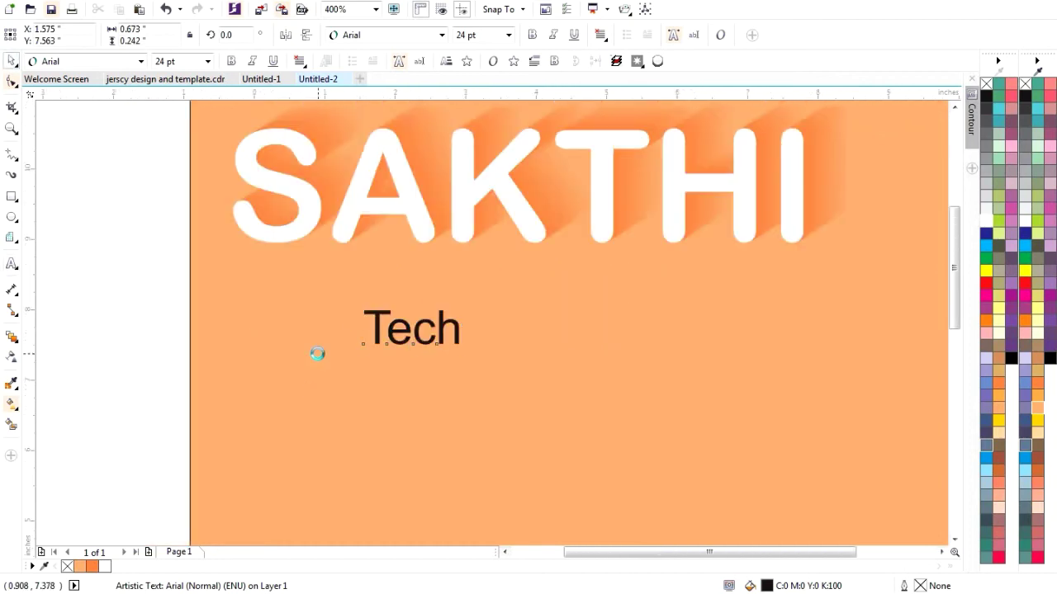
# - Scale Tech up to about 75.7 pt and place it to the right of SAKTHI
pyautogui.moveTo(396, 356); pyautogui.dragTo(480, 405)
pyautogui.moveTo(393, 356); pyautogui.dragTo(678, 272)
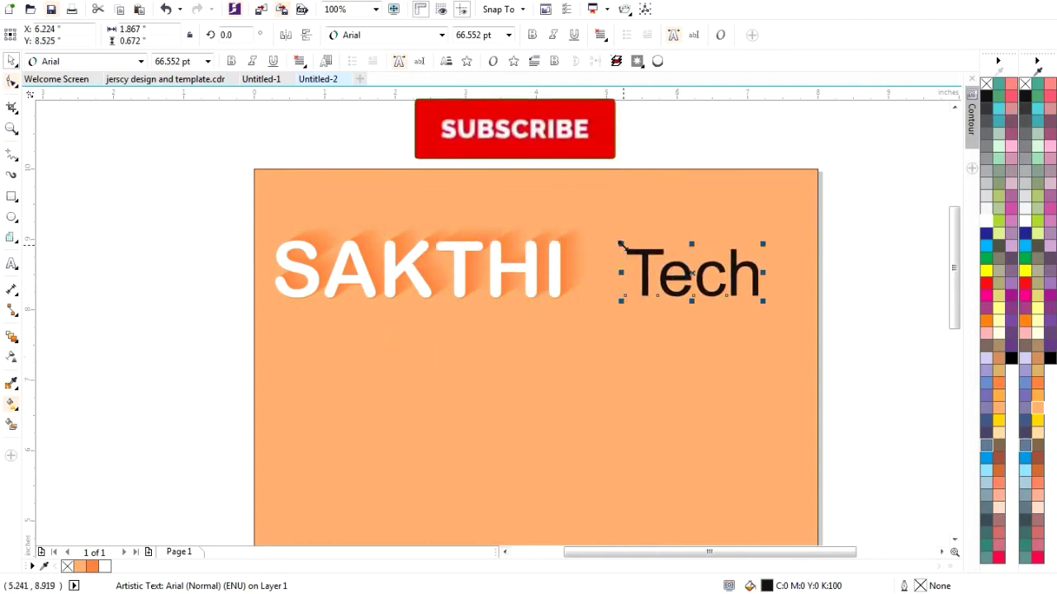
pyautogui.moveTo(619, 244); pyautogui.dragTo(605, 235)
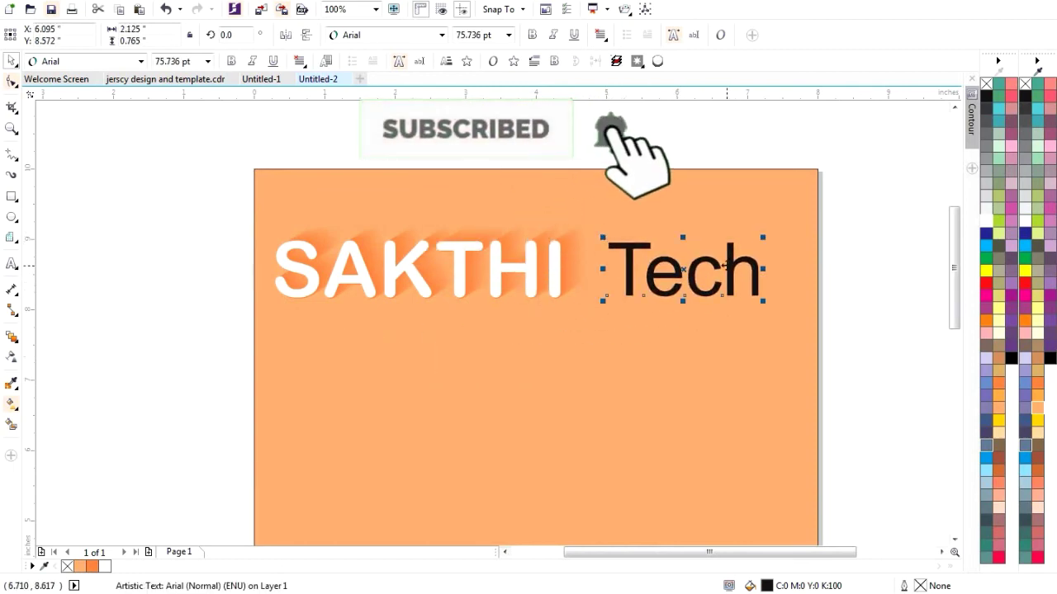
pyautogui.scroll(2, 727, 260)
pyautogui.scroll(2, 515, 245)
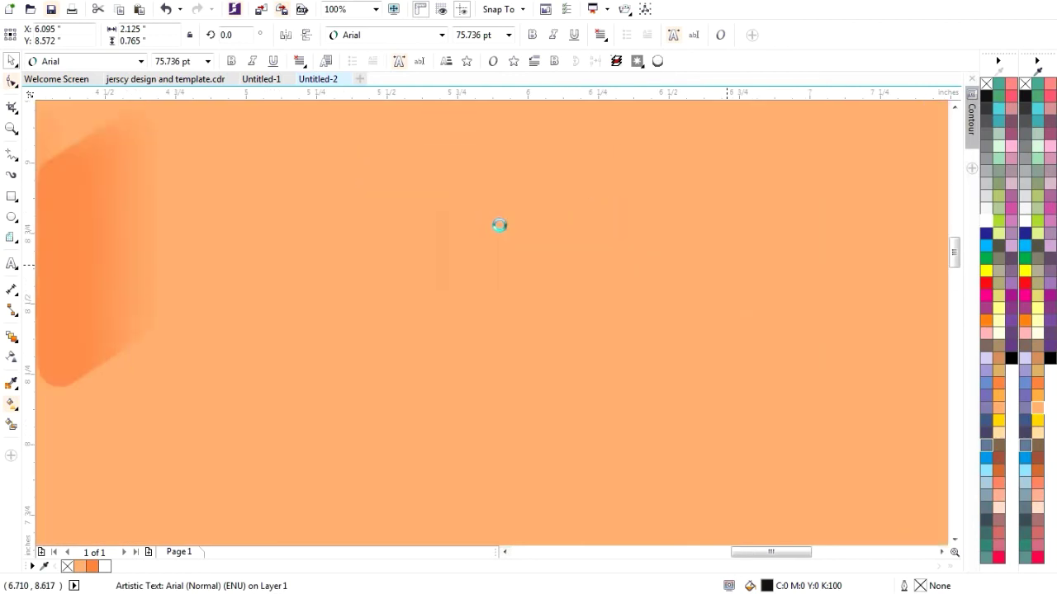
pyautogui.scroll(-3, 501, 316)
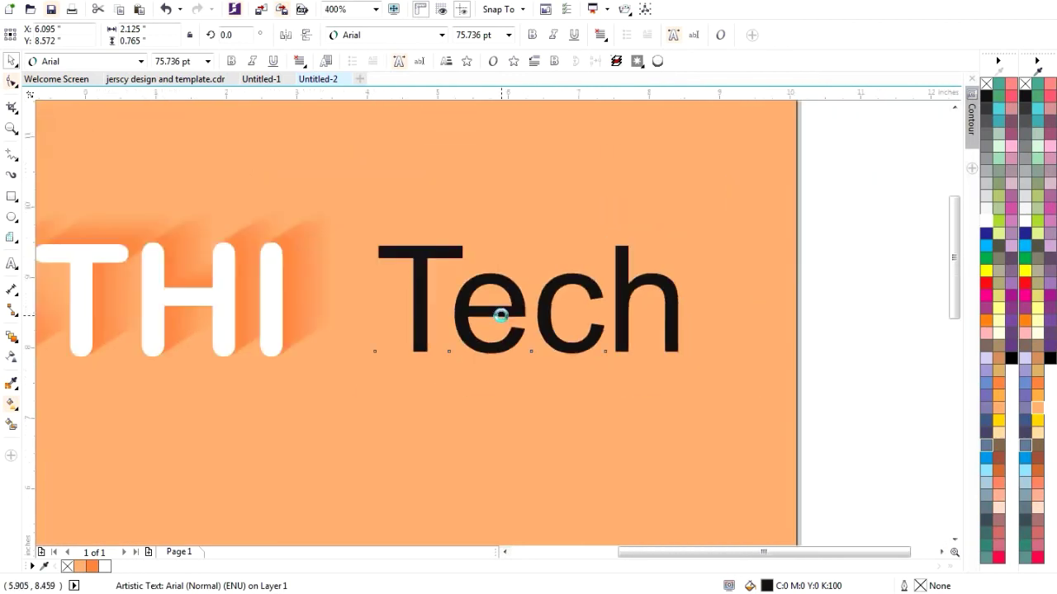
pyautogui.click(459, 315)
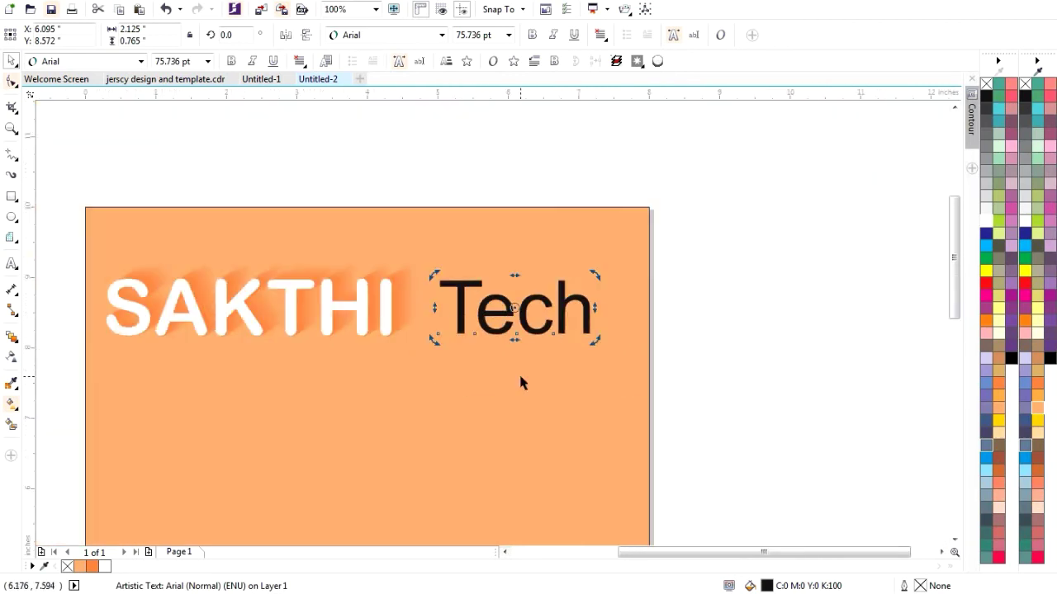
pyautogui.press('Escape')
pyautogui.click(488, 306)
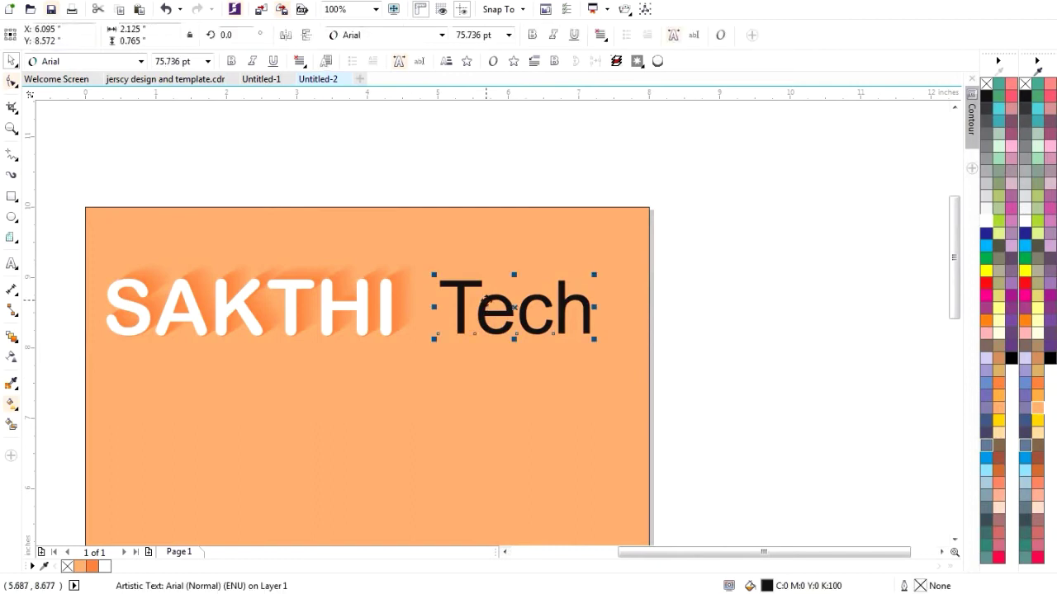
# - Duplicate Tech just below the original and bring the original to the front of the page
pyautogui.moveTo(487, 303); pyautogui.dragTo(506, 396)
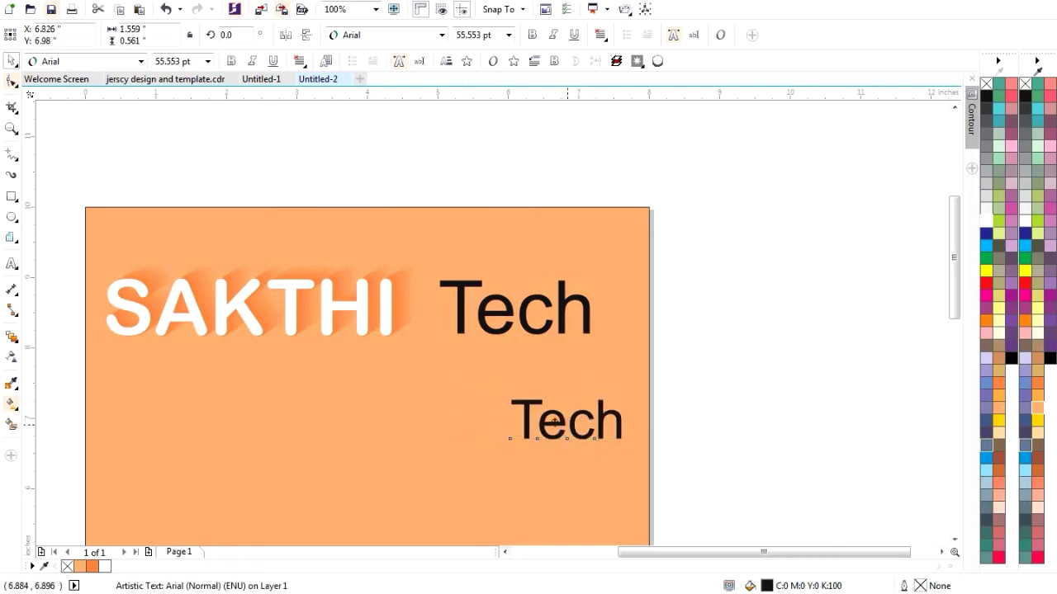
pyautogui.moveTo(553, 421); pyautogui.dragTo(528, 416)
pyautogui.click(478, 313)
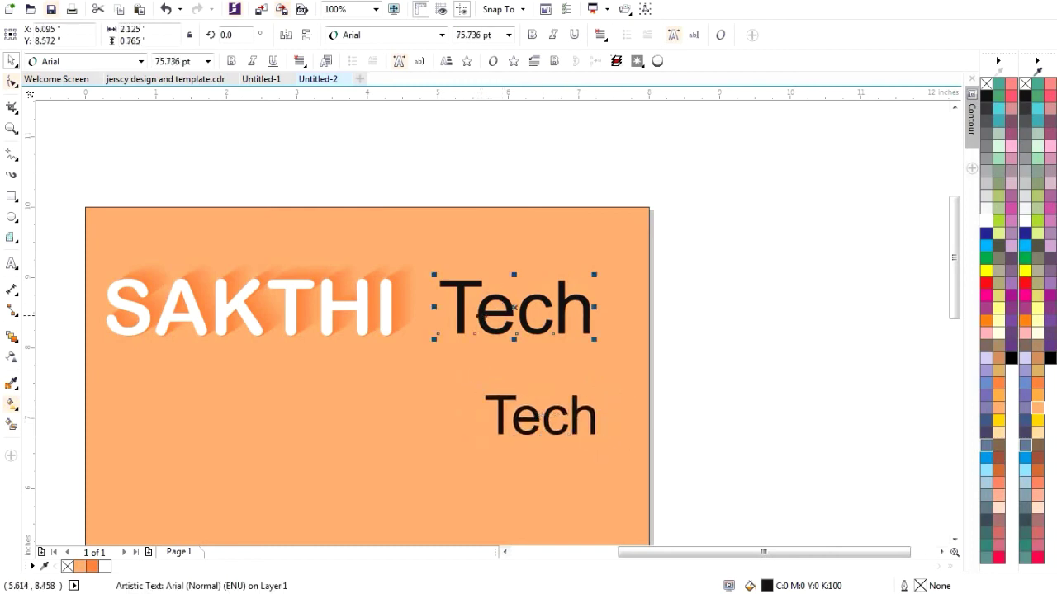
pyautogui.rightClick(479, 315)
pyautogui.moveTo(652, 185)
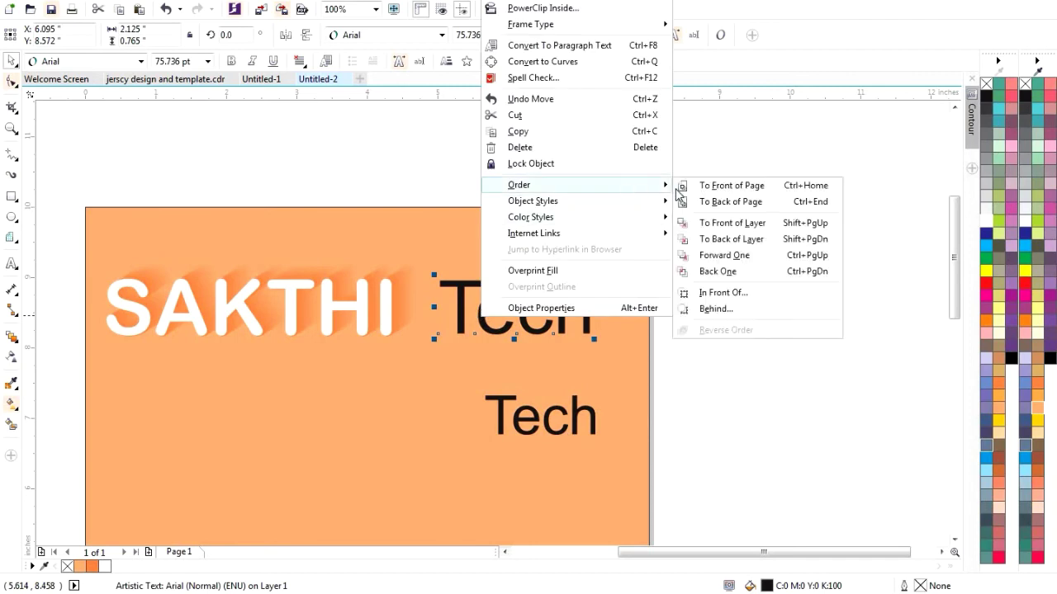
pyautogui.click(708, 190)
# - Fill the lower Tech copy with Peach and the original Tech with Autumn Orange
pyautogui.click(484, 432)
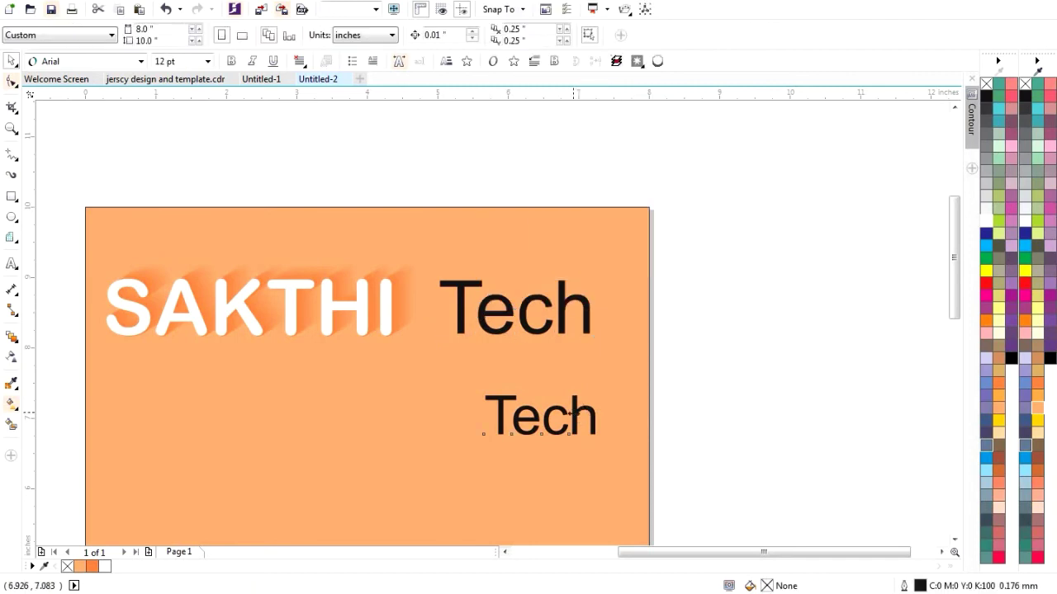
pyautogui.click(538, 416)
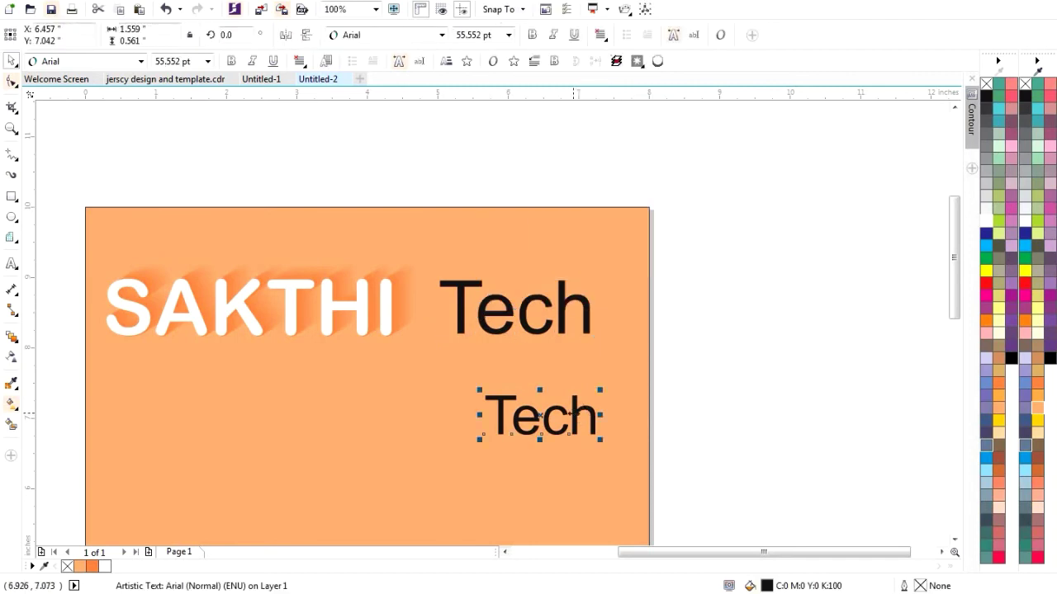
pyautogui.click(1037, 408)
pyautogui.click(526, 319)
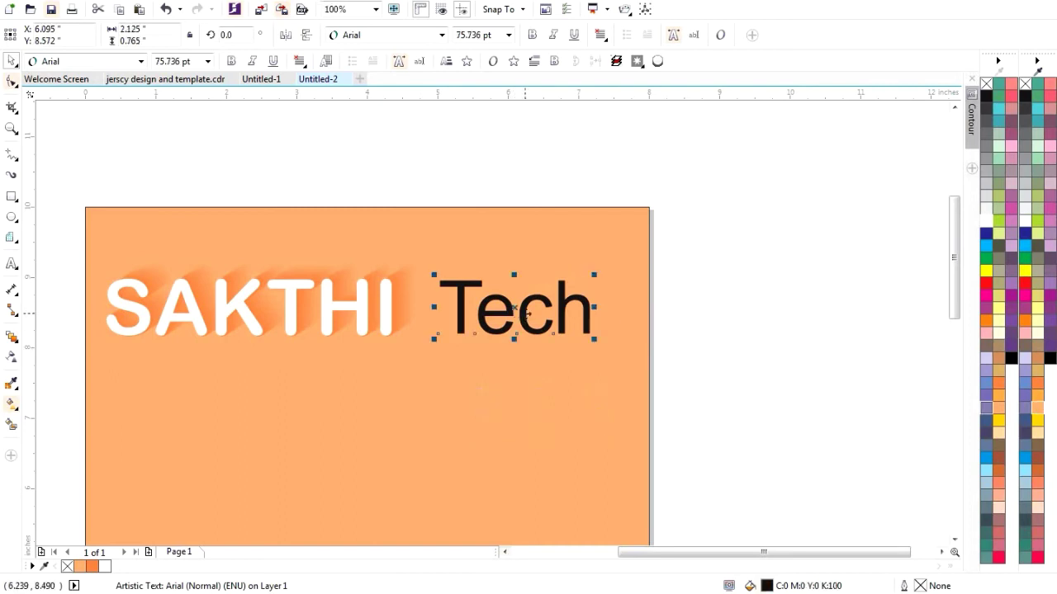
pyautogui.click(998, 411)
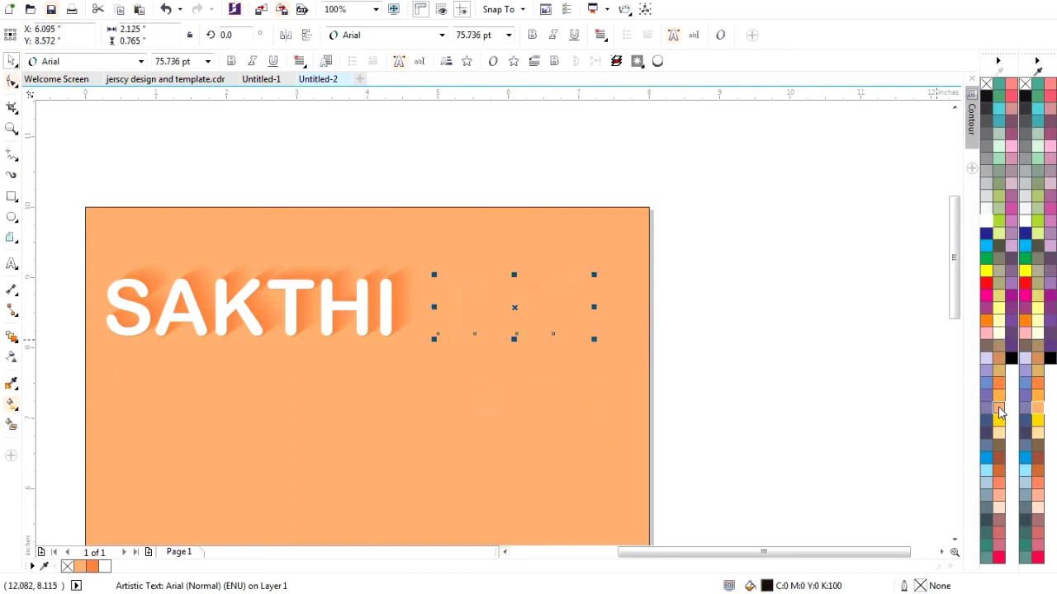
pyautogui.click(998, 395)
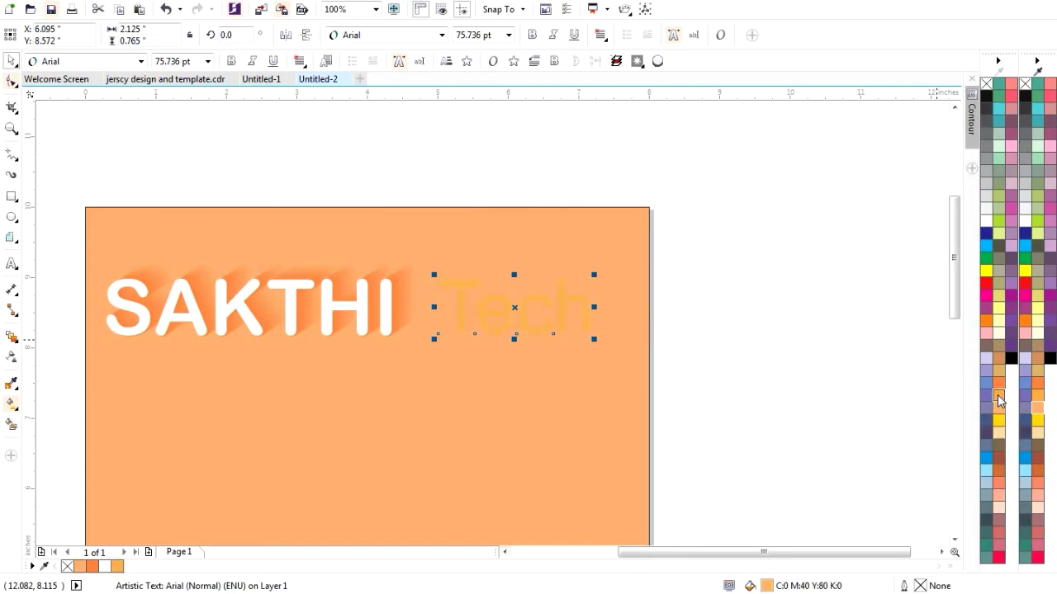
pyautogui.click(998, 382)
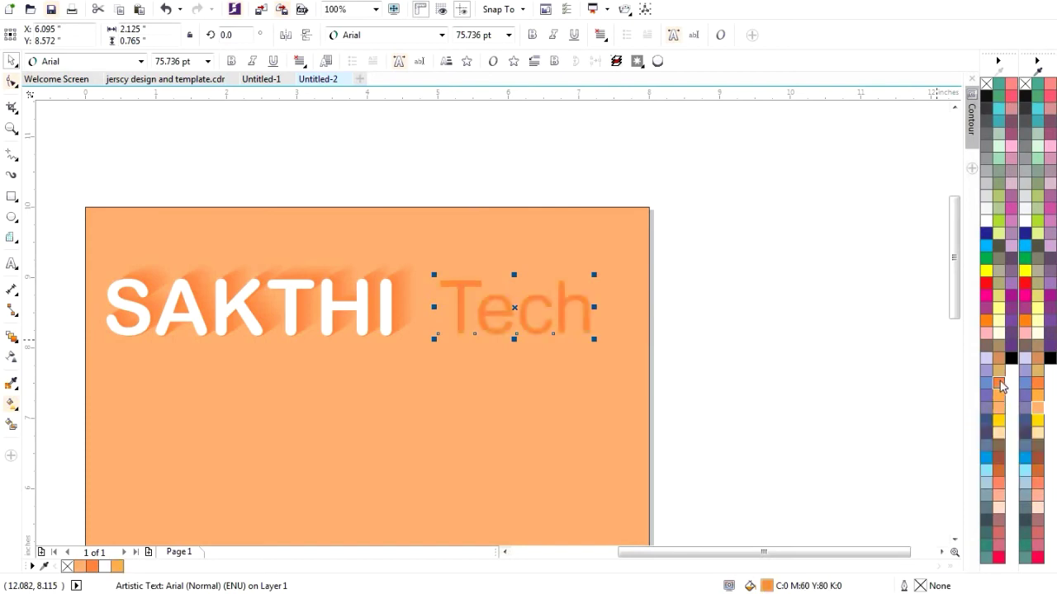
pyautogui.click(763, 314)
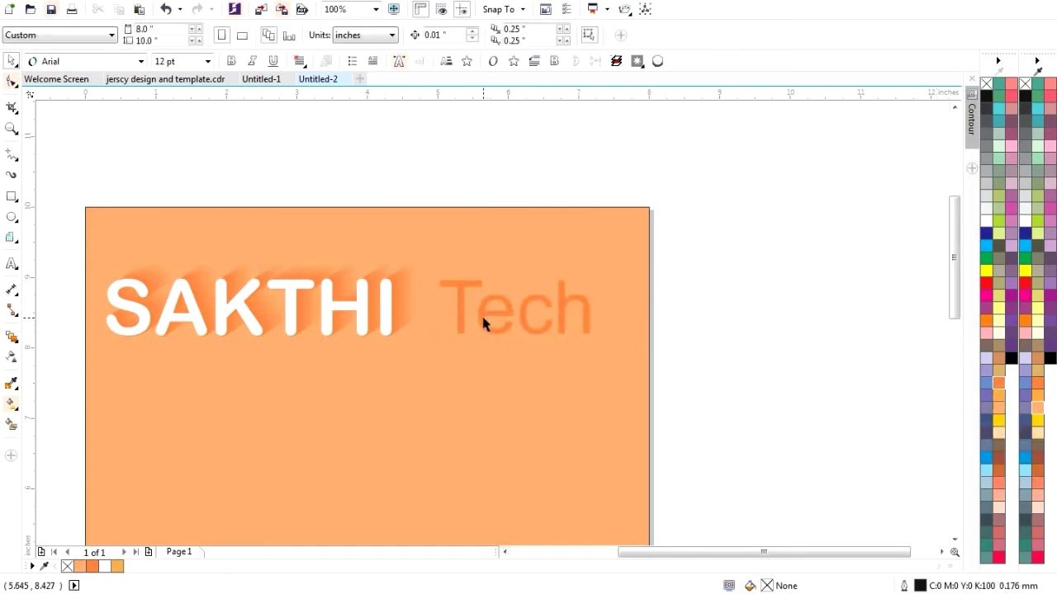
pyautogui.click(478, 315)
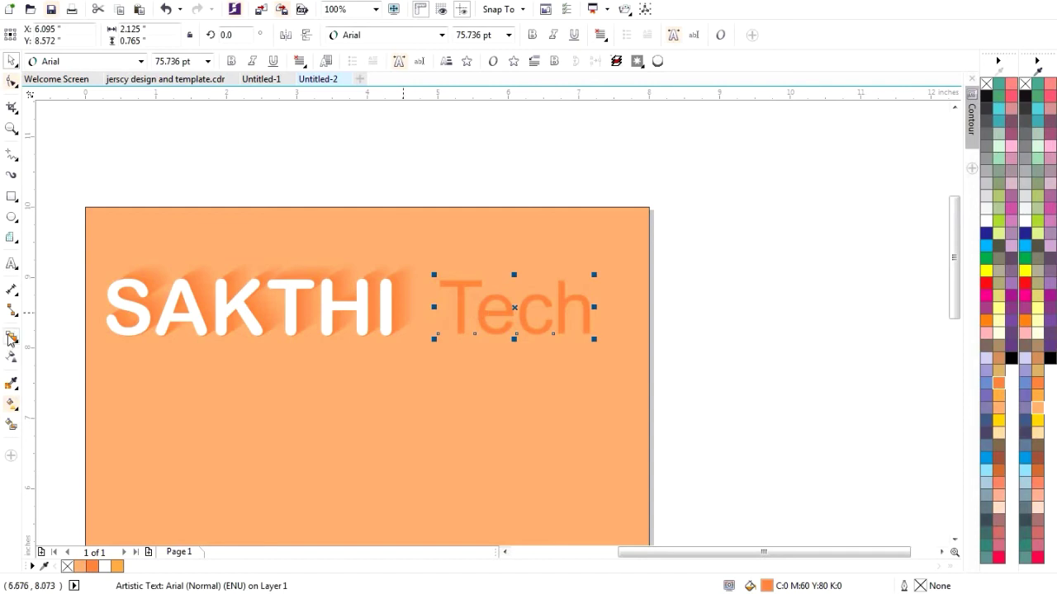
pyautogui.click(12, 339)
# - Blend the orange Tech into its peach copy and move the blend up beside SAKTHI
pyautogui.moveTo(514, 308); pyautogui.dragTo(544, 428)
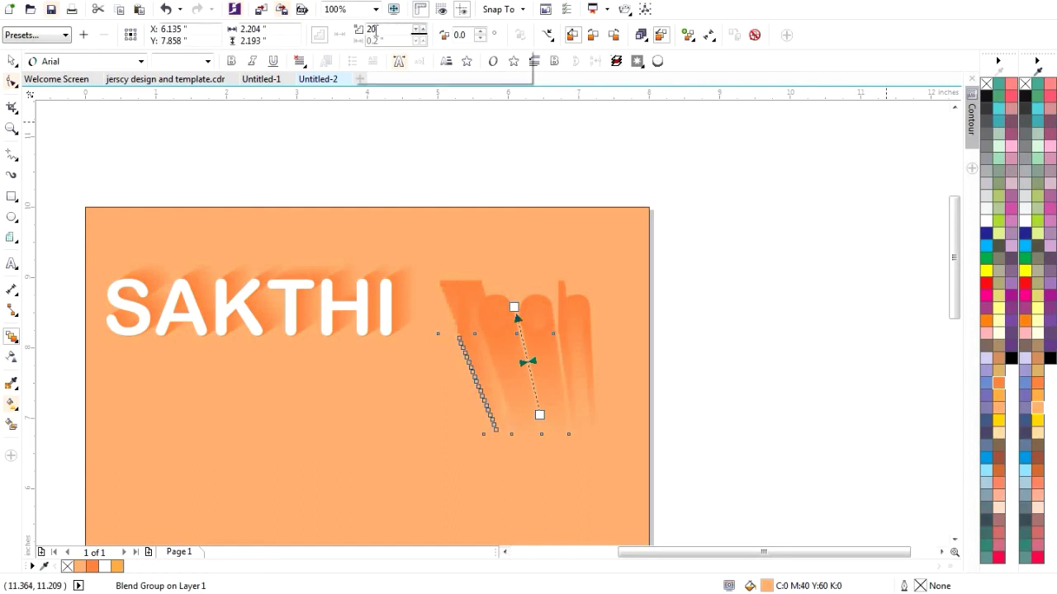
pyautogui.click(12, 60)
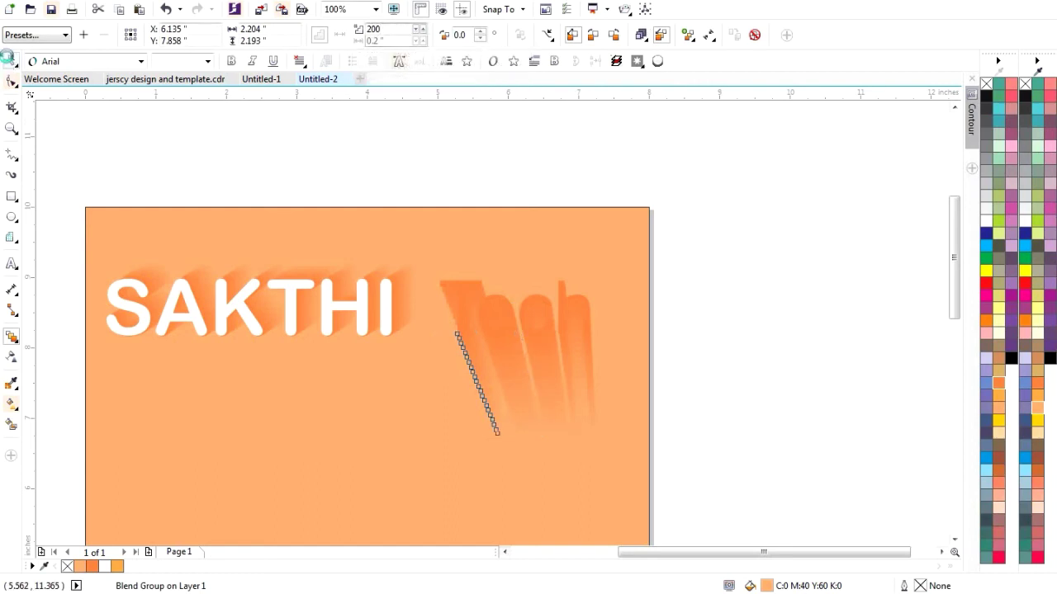
pyautogui.click(689, 286)
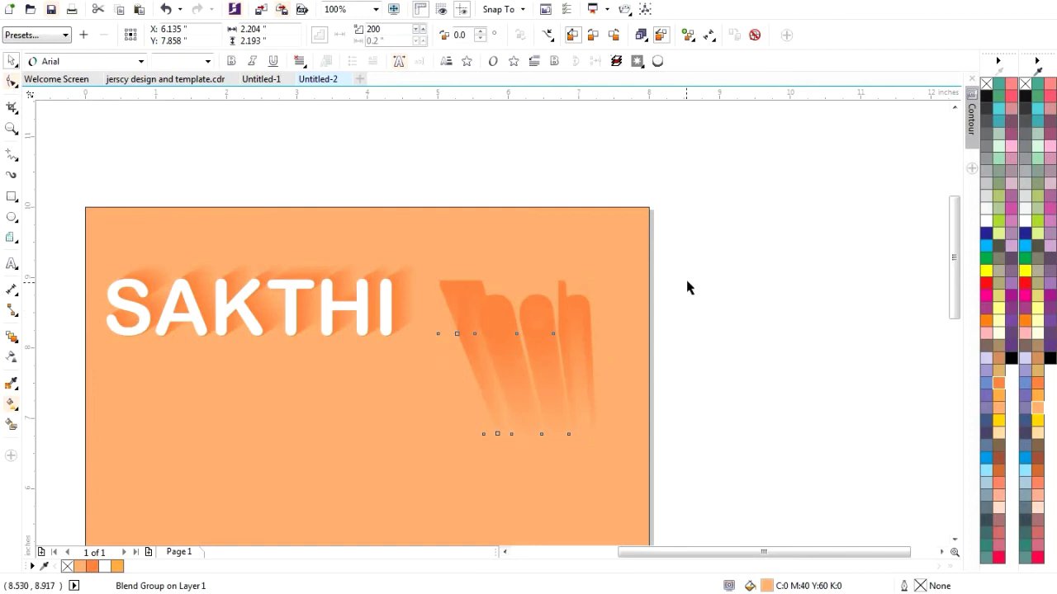
pyautogui.click(483, 307)
pyautogui.moveTo(484, 307); pyautogui.dragTo(374, 432)
pyautogui.click(472, 470)
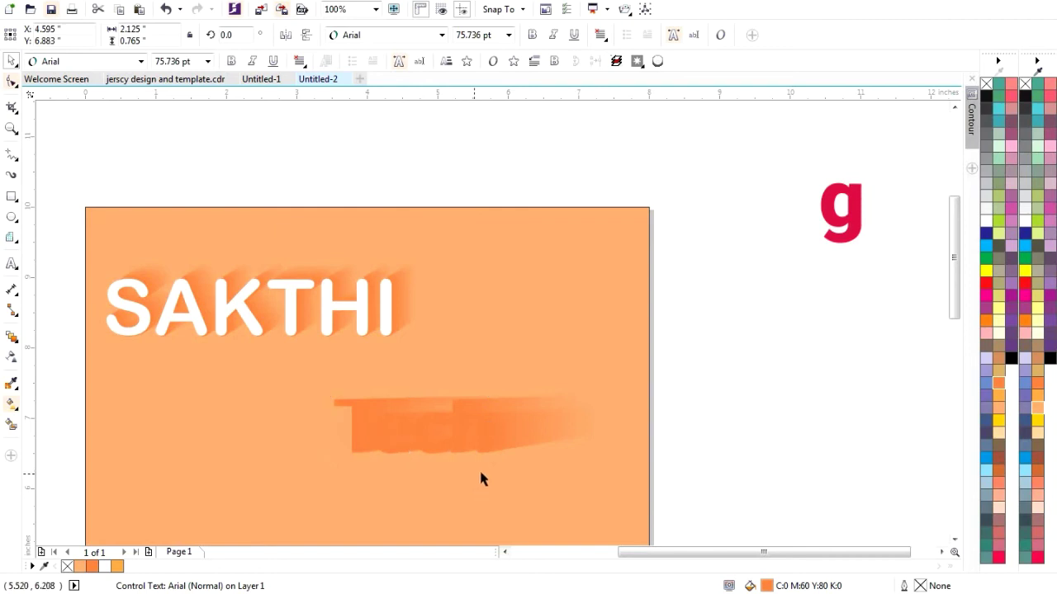
pyautogui.click(441, 453)
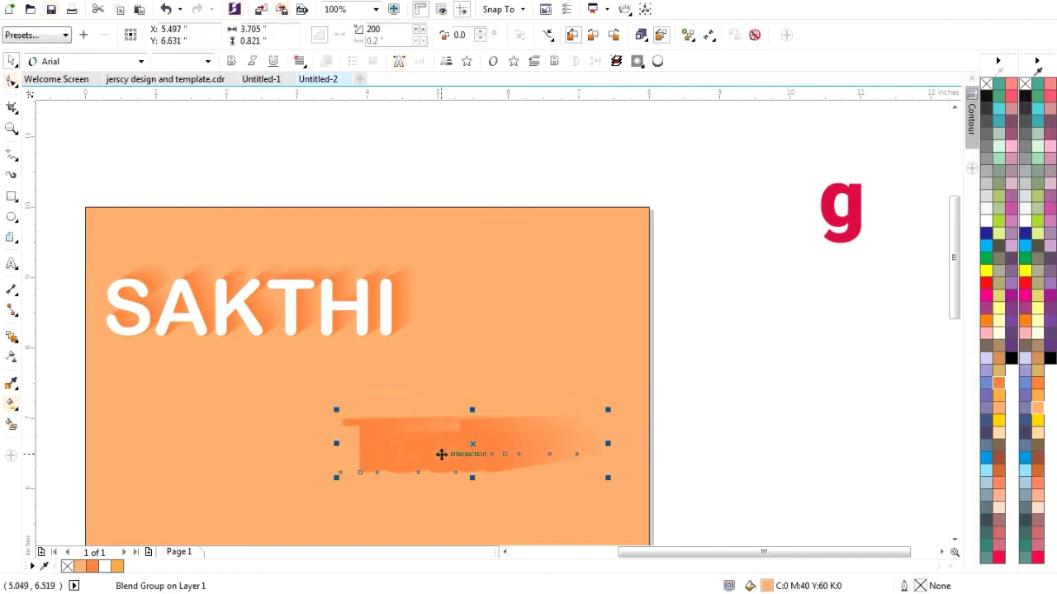
pyautogui.moveTo(441, 453); pyautogui.dragTo(505, 321)
# - Reposition the blend's Tech control text to reshape the shadow trailing to the right
pyautogui.click(524, 397)
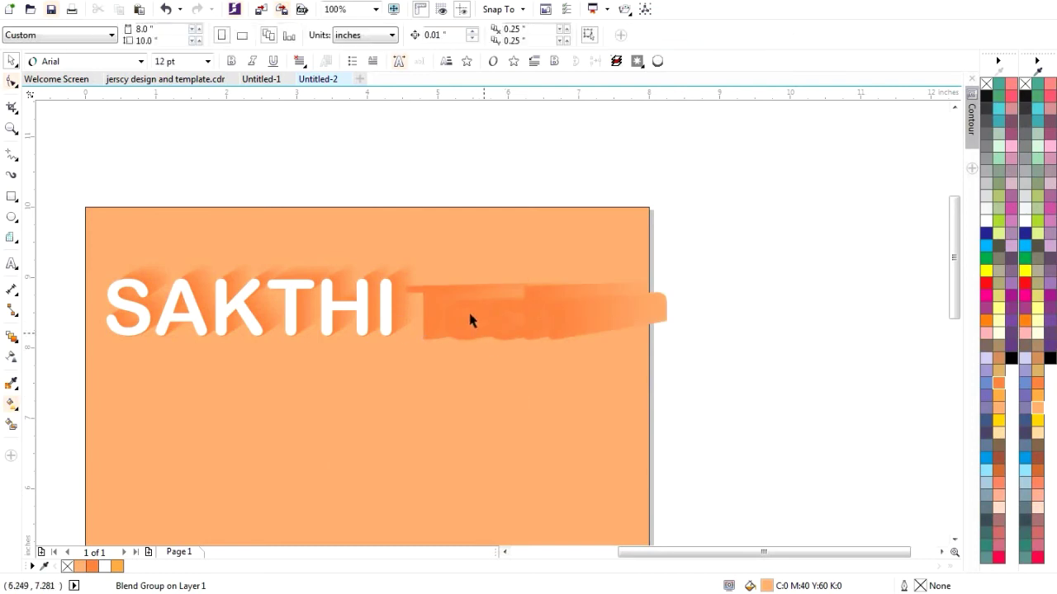
pyautogui.click(467, 312)
pyautogui.click(415, 288)
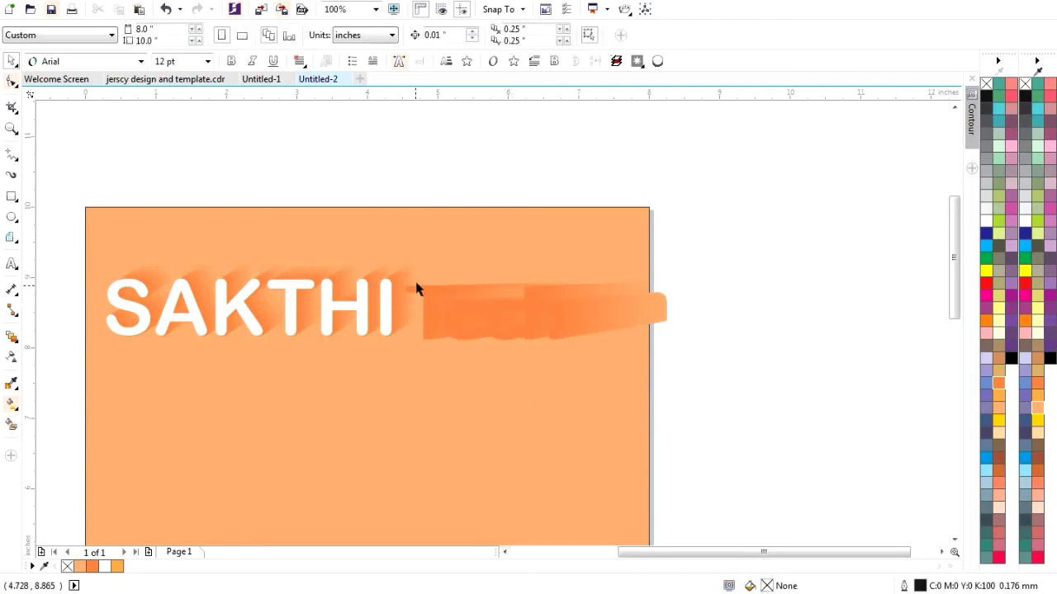
pyautogui.click(417, 286)
pyautogui.moveTo(421, 290); pyautogui.dragTo(383, 419)
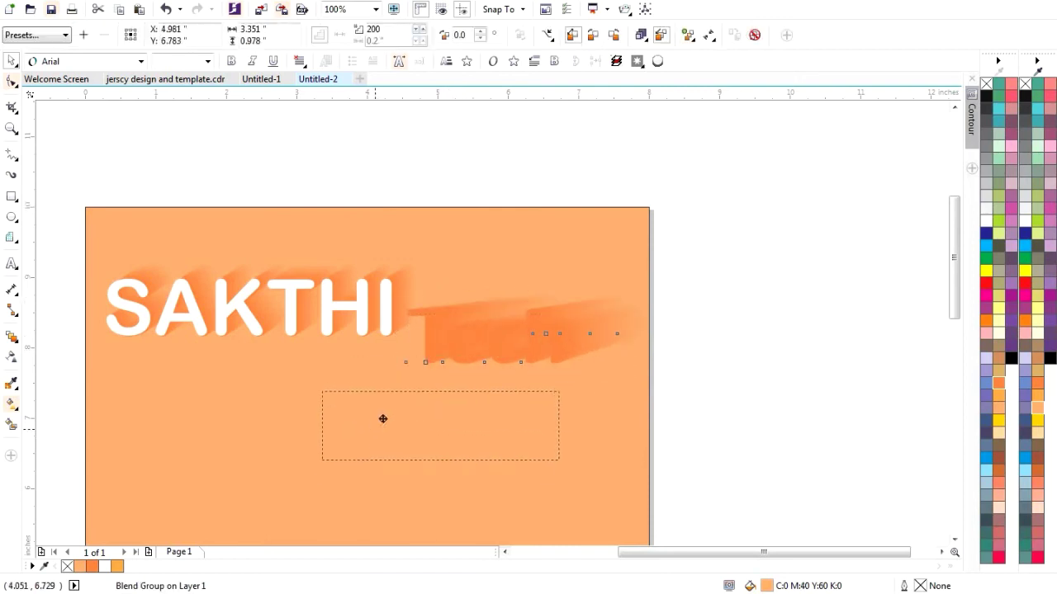
pyautogui.click(256, 430)
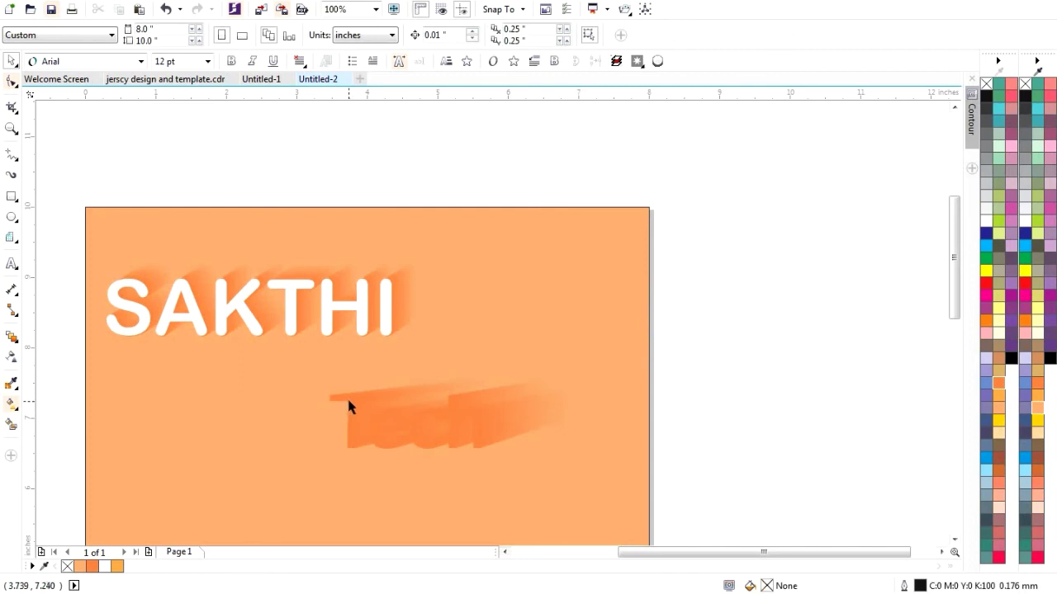
pyautogui.click(348, 400)
pyautogui.moveTo(348, 400)
pyautogui.mouseDown()
pyautogui.moveTo(325, 394)
pyautogui.moveTo(412, 412)
pyautogui.mouseUp()
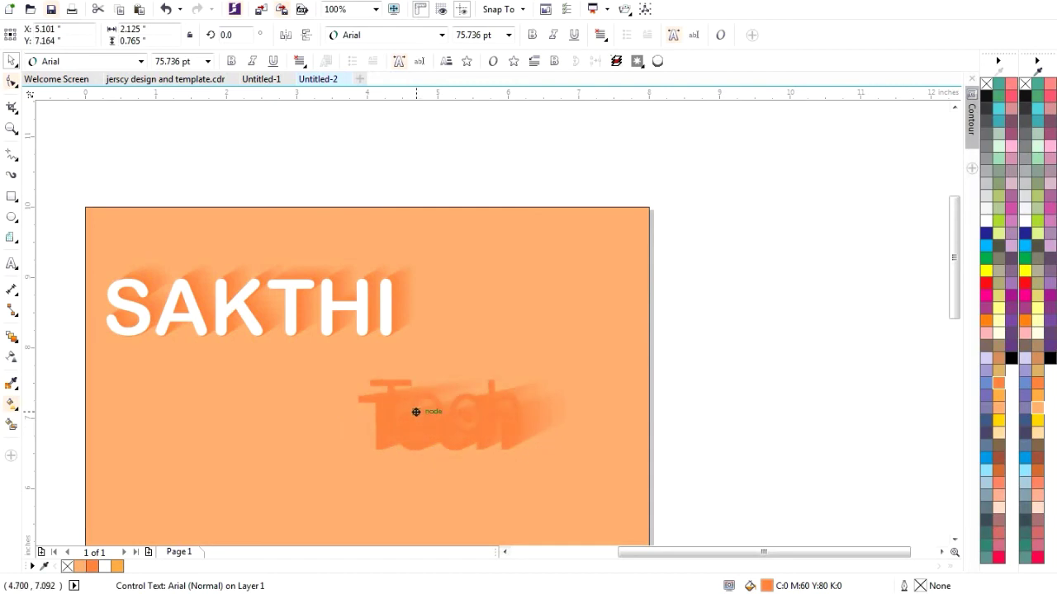
pyautogui.click(326, 442)
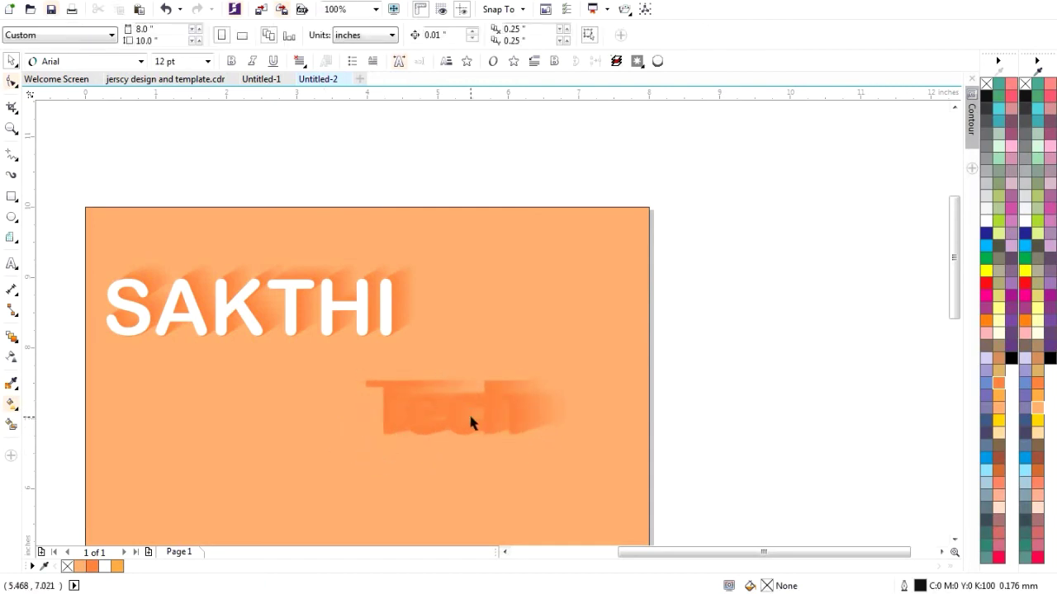
pyautogui.scroll(2, 469, 416)
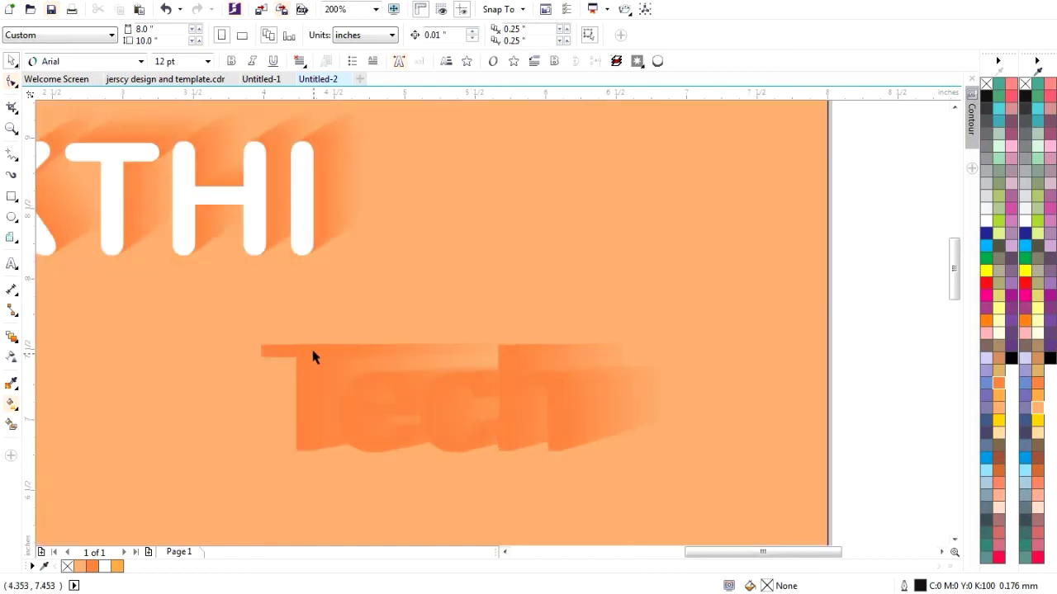
pyautogui.click(313, 356)
pyautogui.rightClick(313, 352)
# - Break the Tech blend group apart and make the Tech text white
pyautogui.press('Escape')
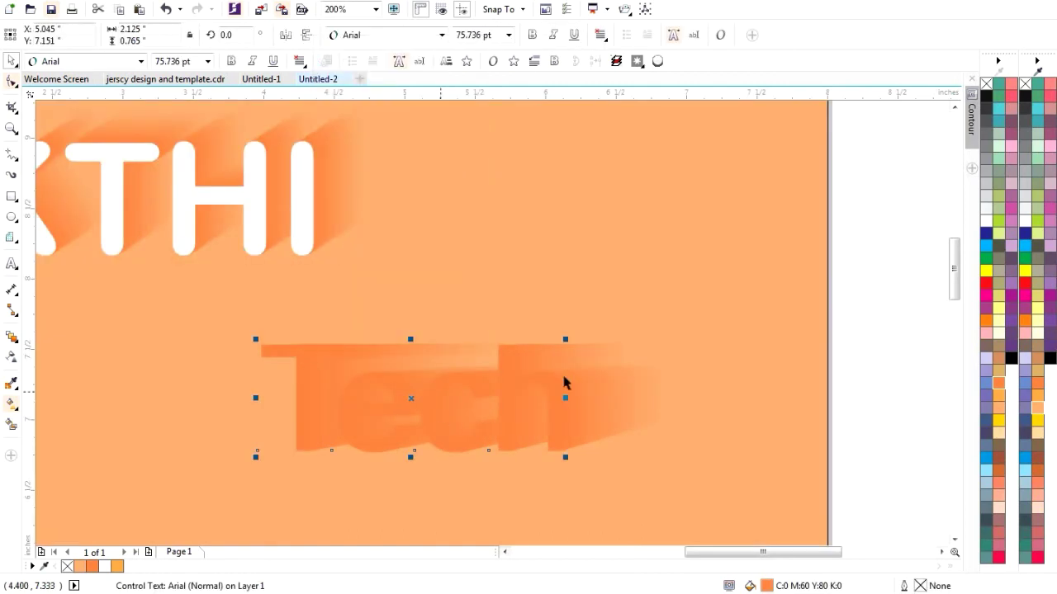
pyautogui.click(585, 386)
pyautogui.rightClick(585, 388)
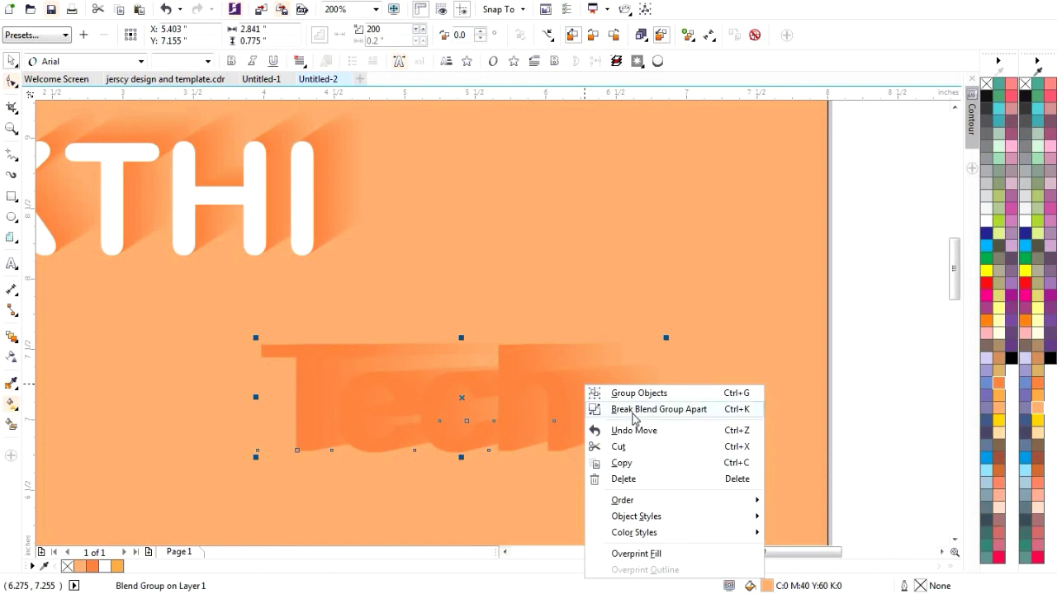
pyautogui.click(634, 409)
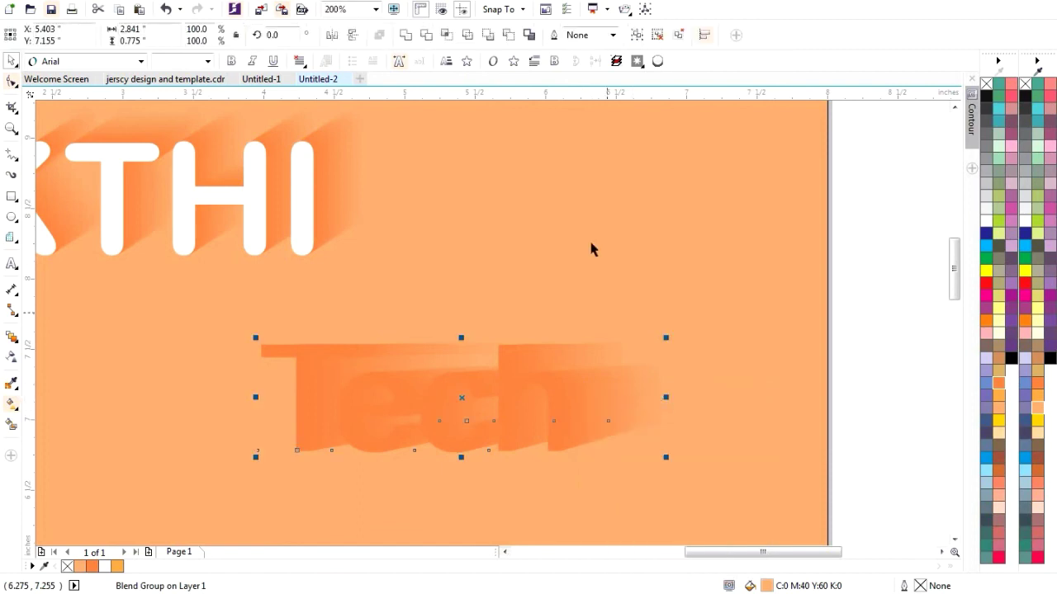
pyautogui.press('Escape')
pyautogui.click(298, 361)
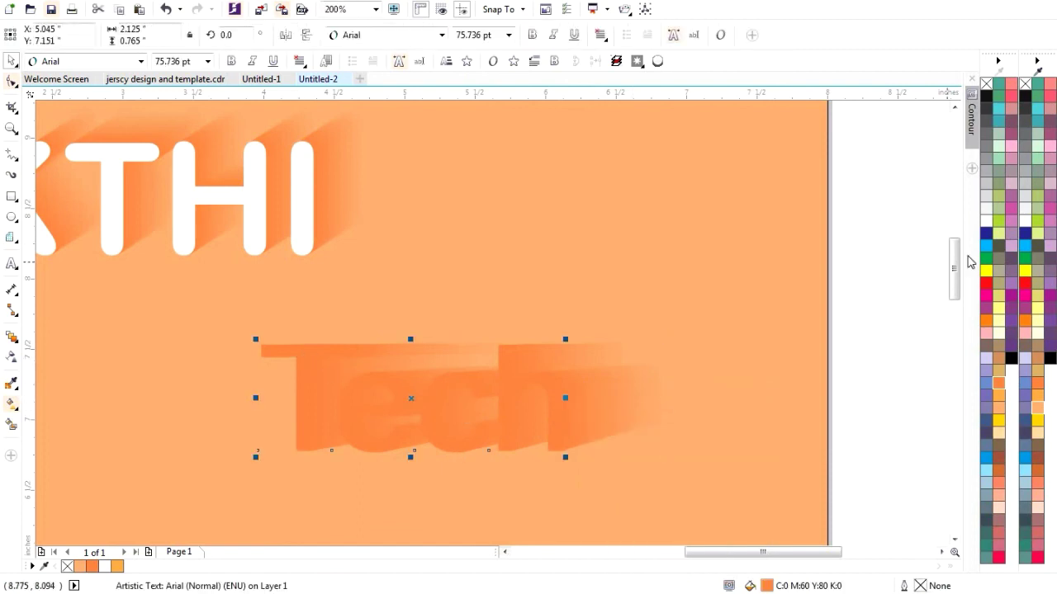
pyautogui.click(987, 220)
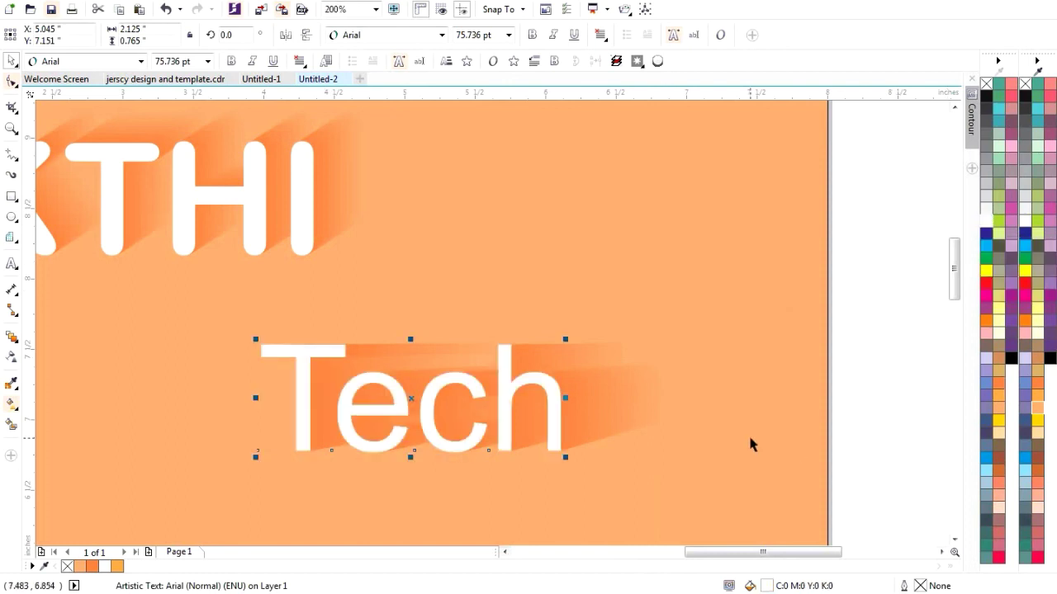
# - Group the white Tech with its orange shadow and move the group beside SAKTHI
pyautogui.click(203, 340)
pyautogui.moveTo(185, 306); pyautogui.dragTo(773, 491)
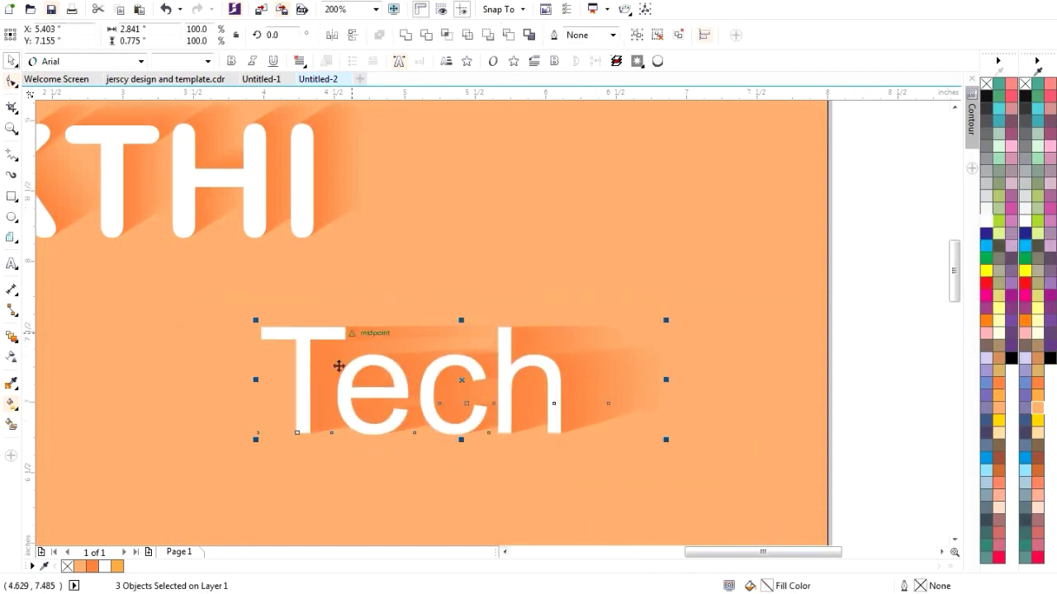
pyautogui.rightClick(306, 338)
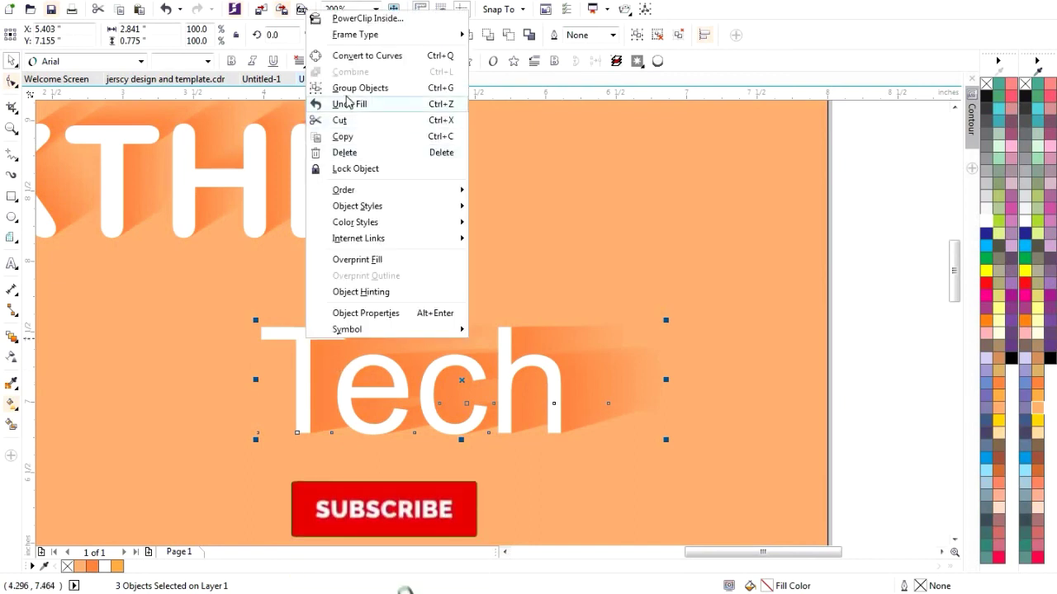
pyautogui.click(348, 87)
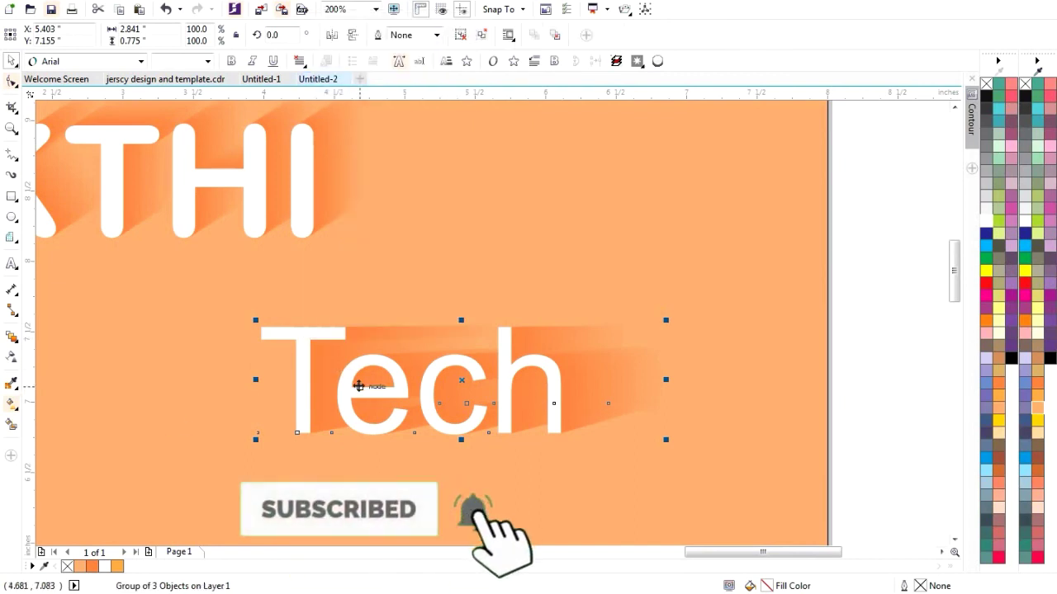
pyautogui.moveTo(387, 371); pyautogui.dragTo(475, 192)
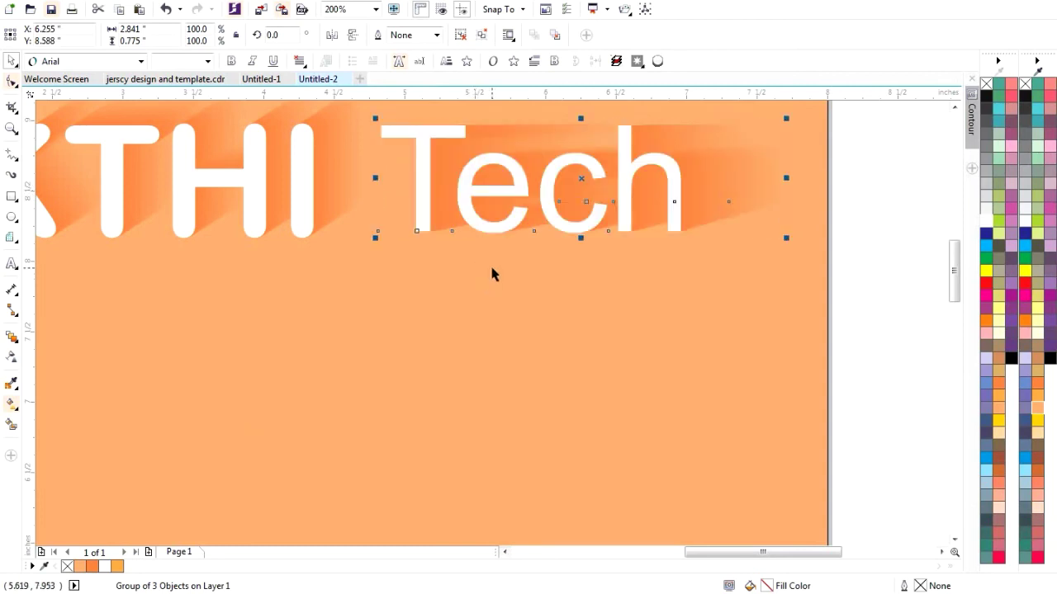
pyautogui.click(531, 357)
pyautogui.scroll(-2, 561, 399)
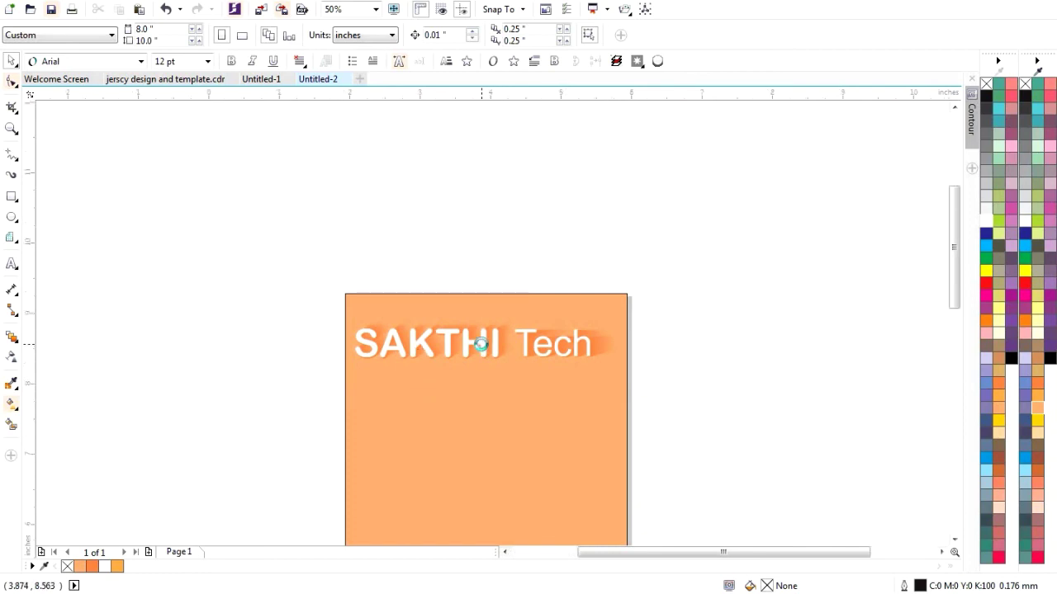
pyautogui.scroll(1, 483, 349)
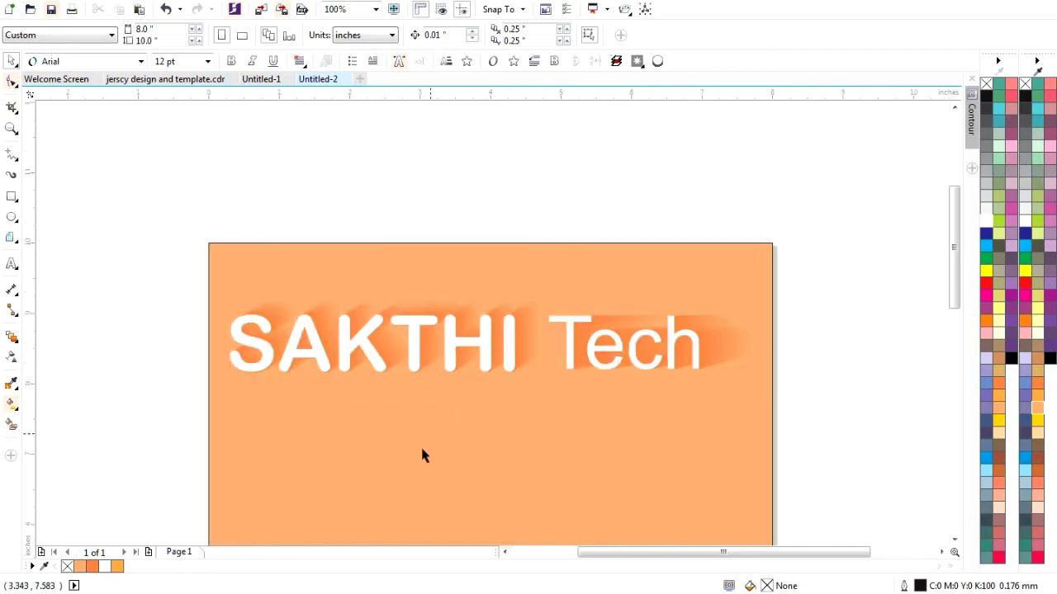
pyautogui.scroll(1, 660, 350)
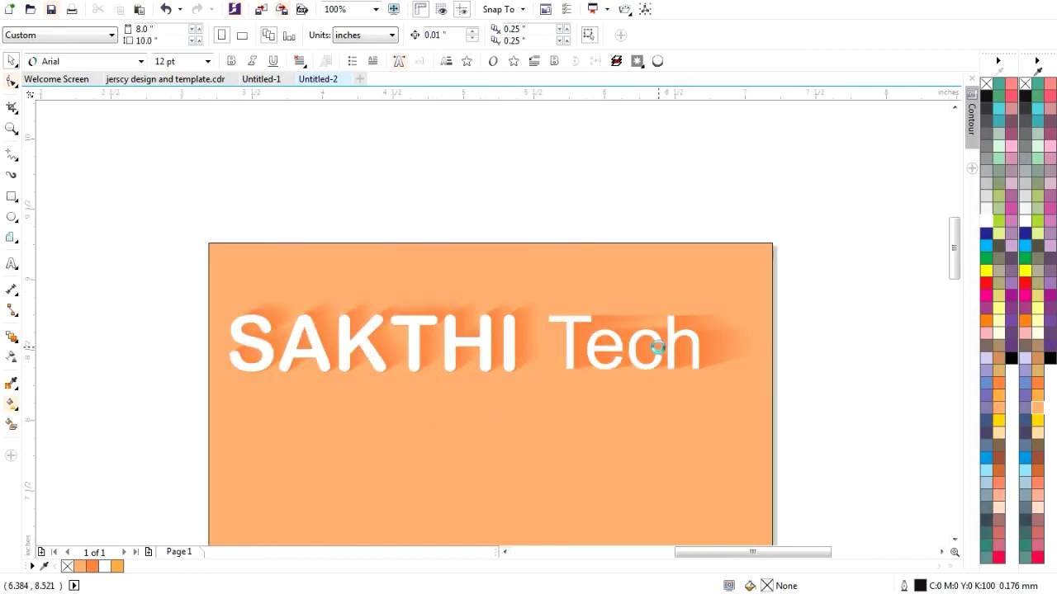
pyautogui.scroll(1, 716, 371)
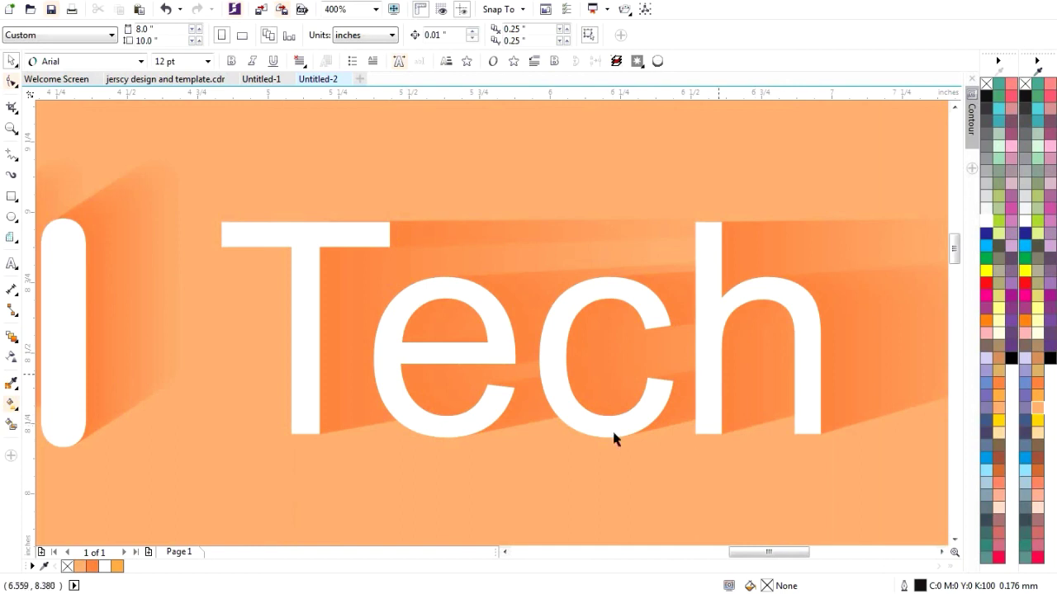
pyautogui.scroll(-1, 661, 445)
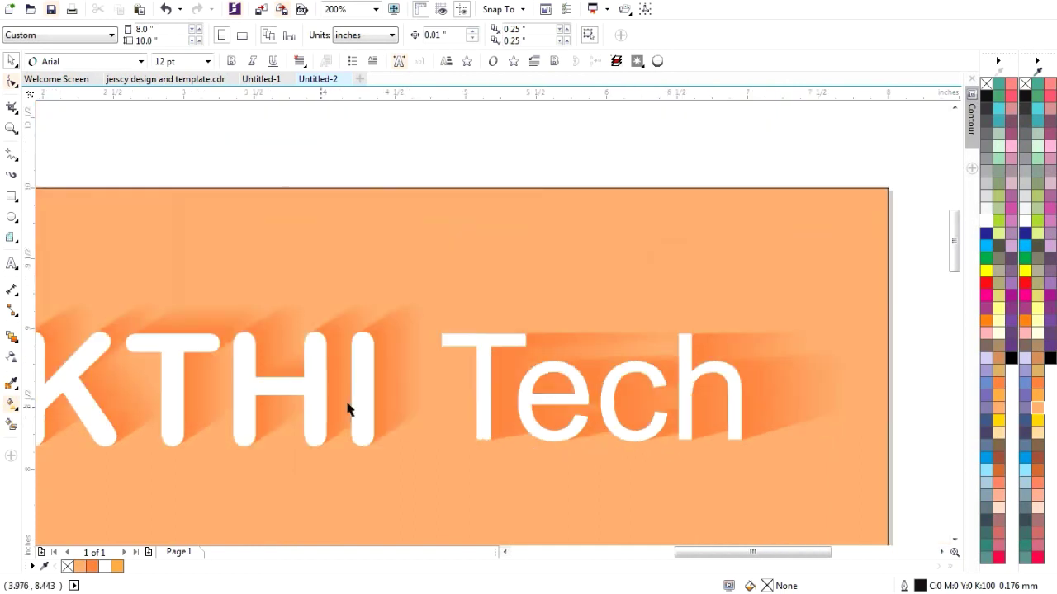
pyautogui.scroll(-2, 349, 404)
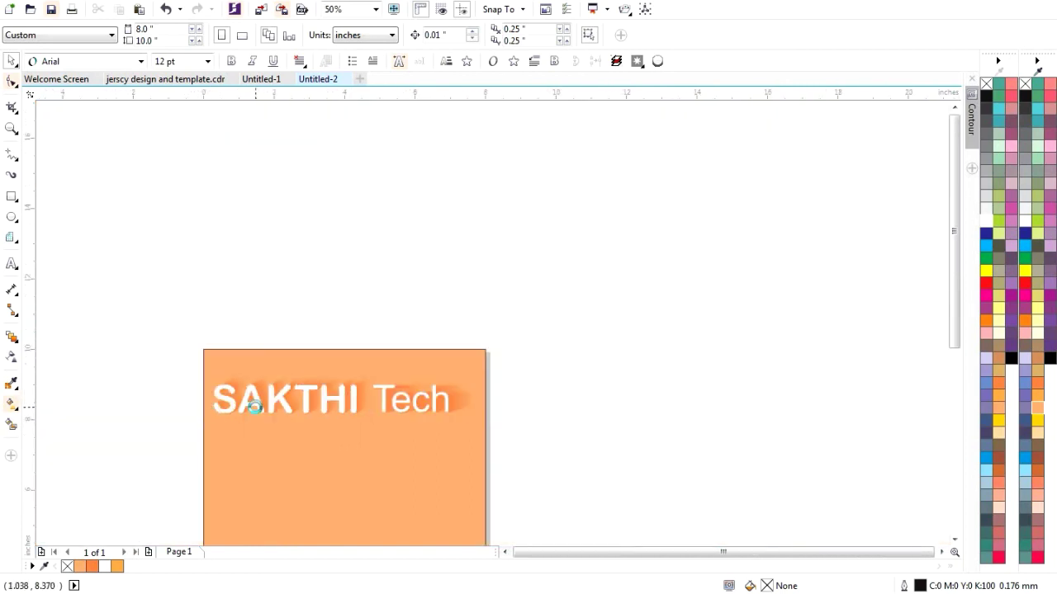
pyautogui.scroll(2, 253, 404)
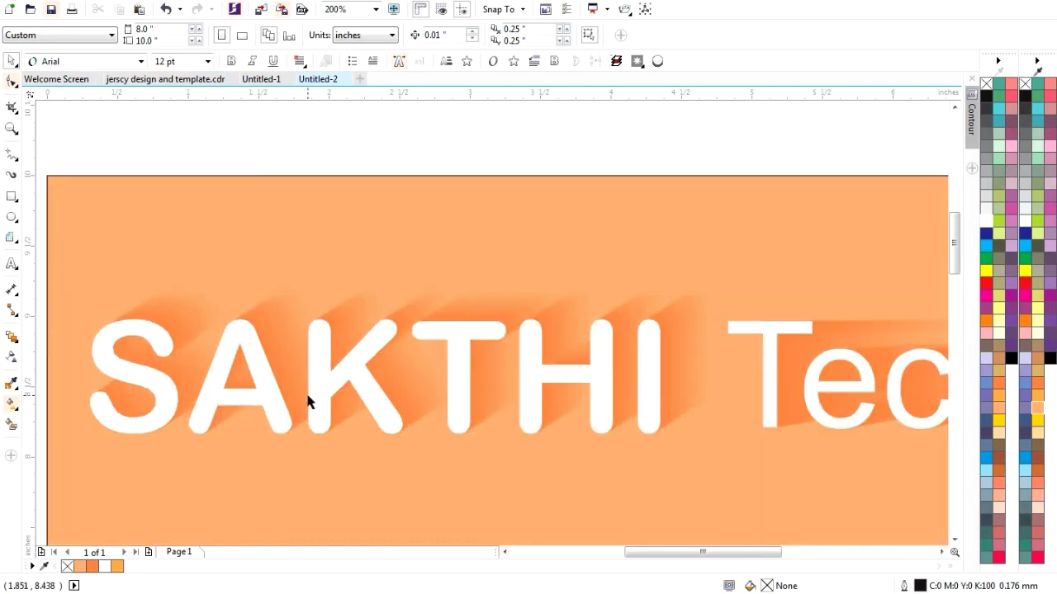
pyautogui.scroll(-2, 307, 401)
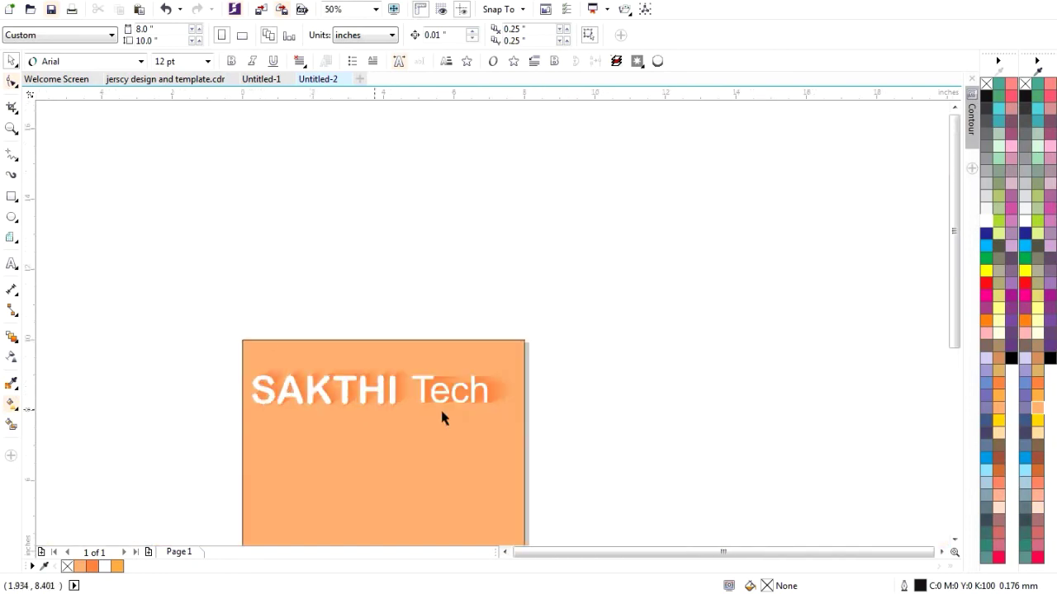
pyautogui.scroll(1, 429, 400)
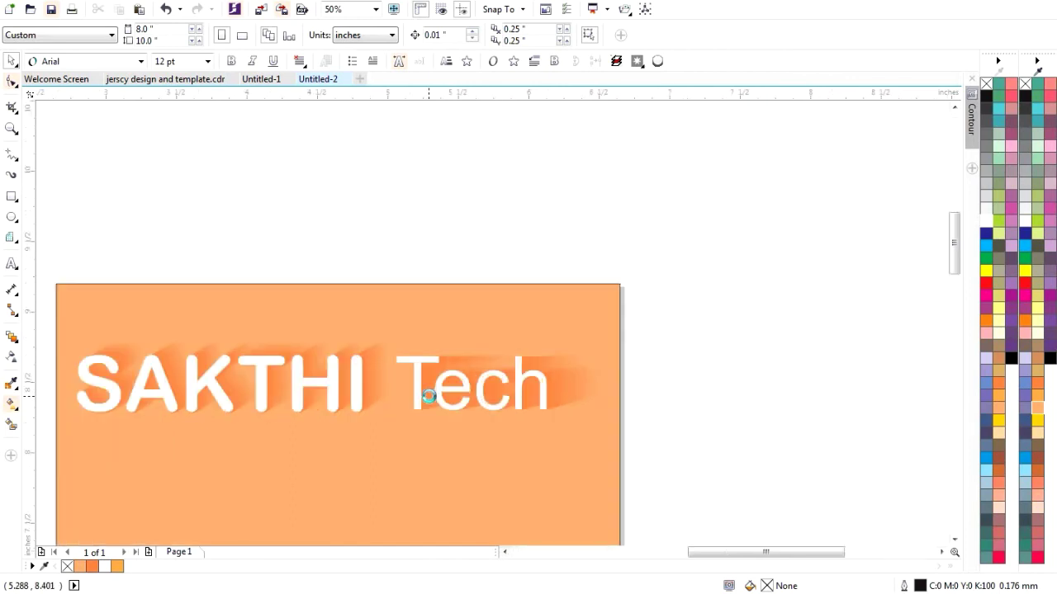
pyautogui.scroll(1, 429, 398)
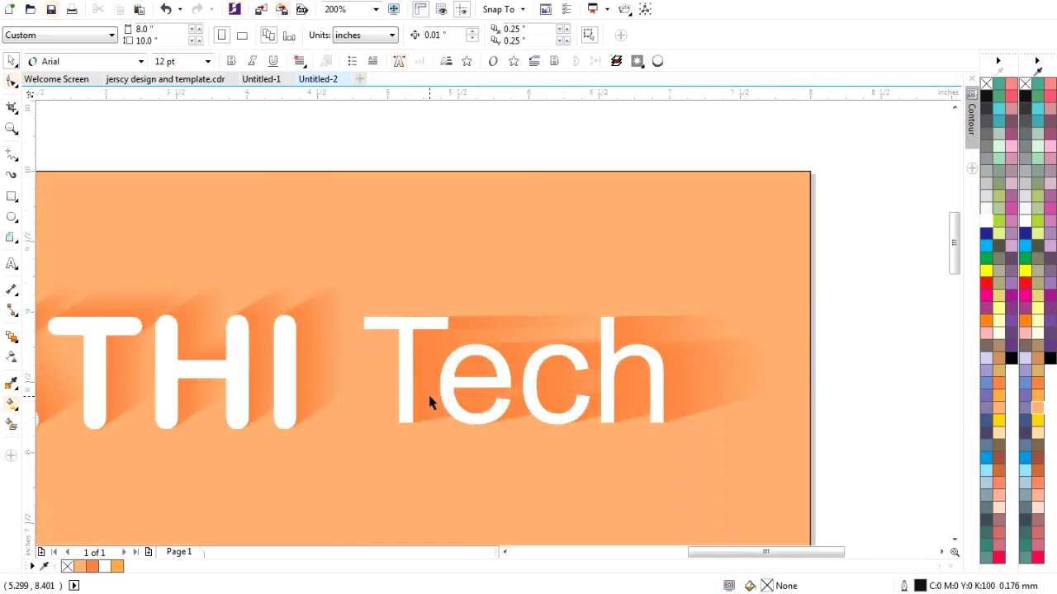
pyautogui.scroll(-1, 439, 401)
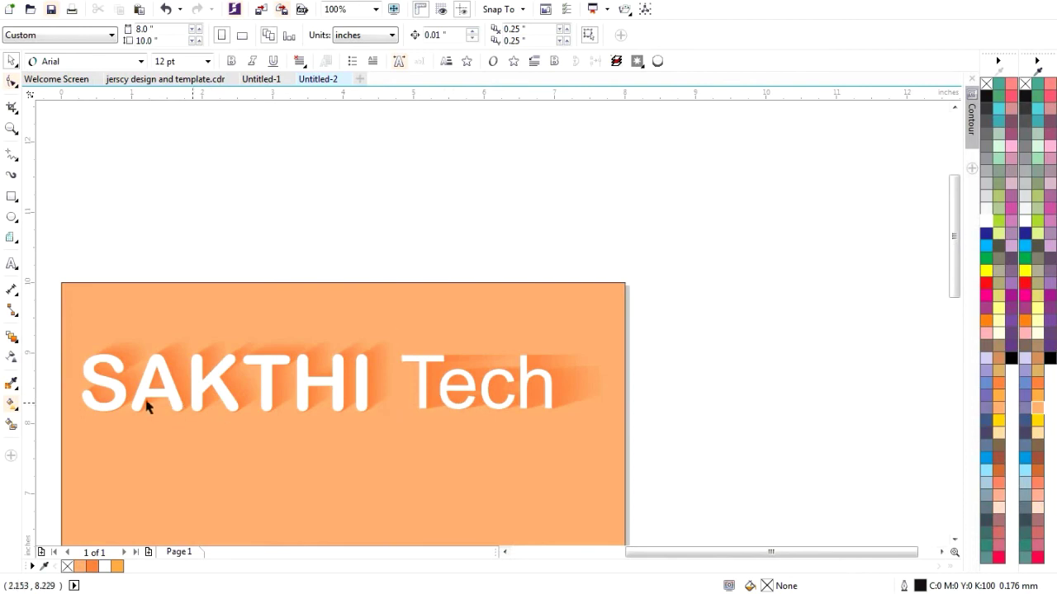
pyautogui.scroll(1, 140, 401)
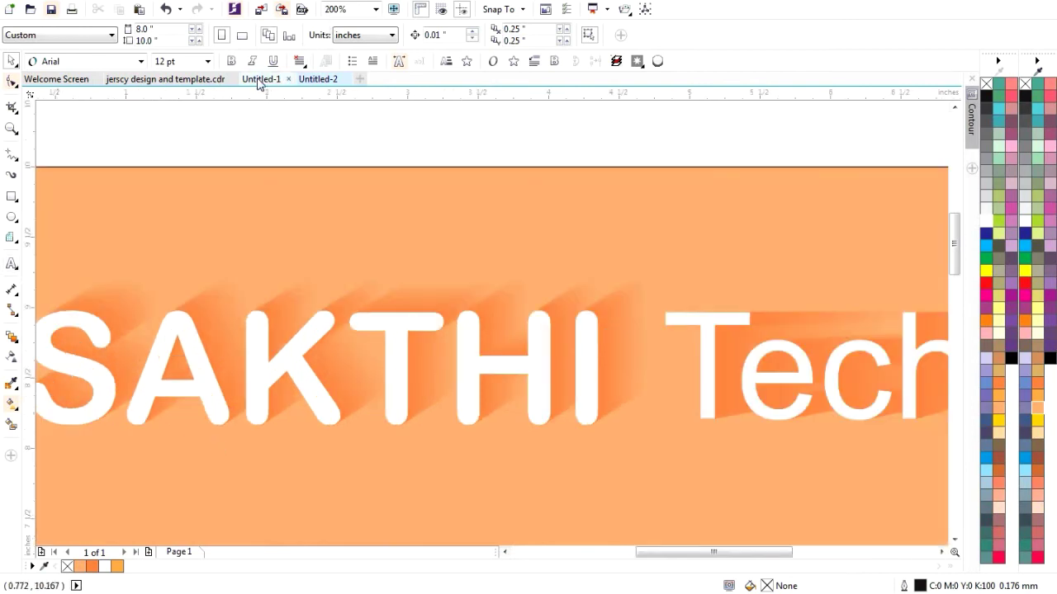
pyautogui.scroll(-1, 388, 171)
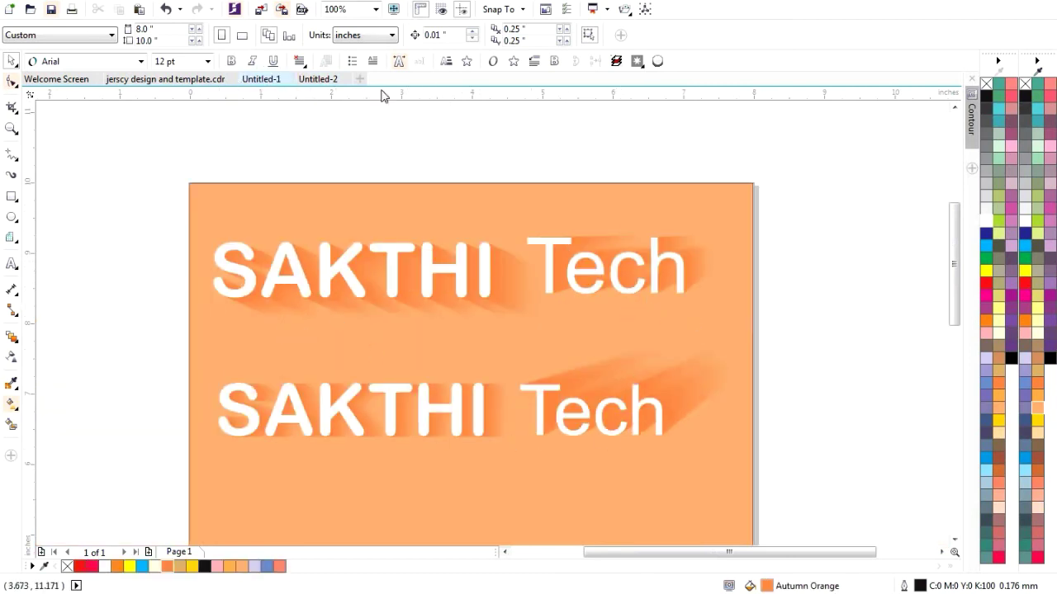
pyautogui.click(306, 79)
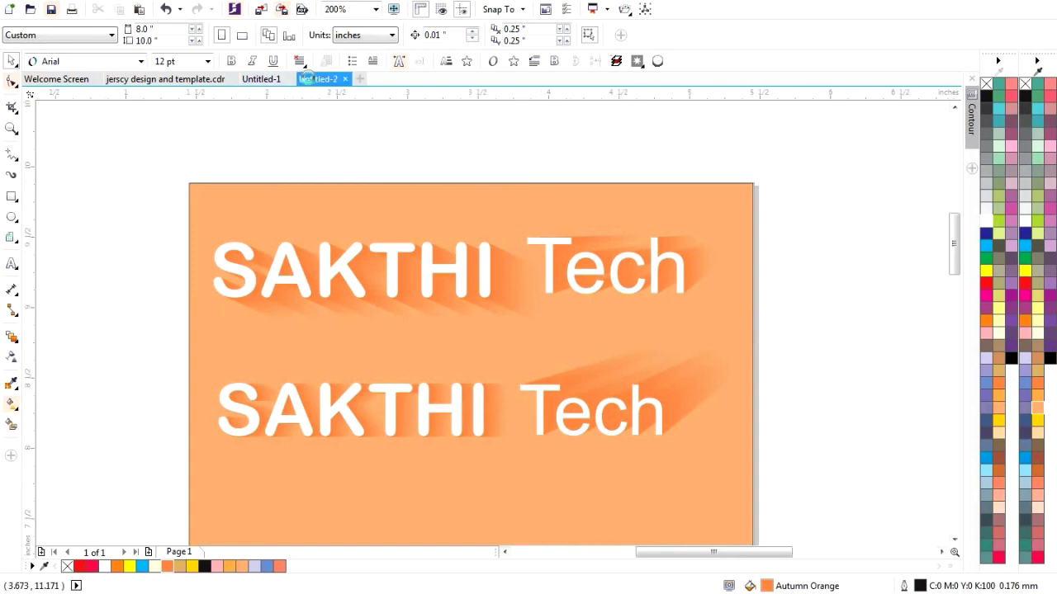
pyautogui.scroll(-1, 462, 315)
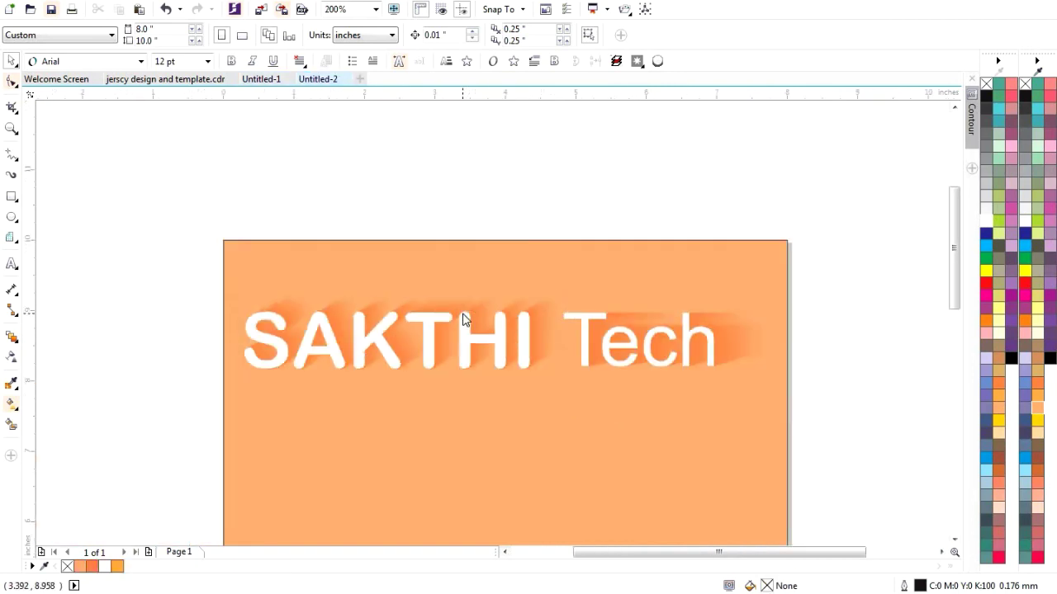
pyautogui.scroll(-1, 466, 458)
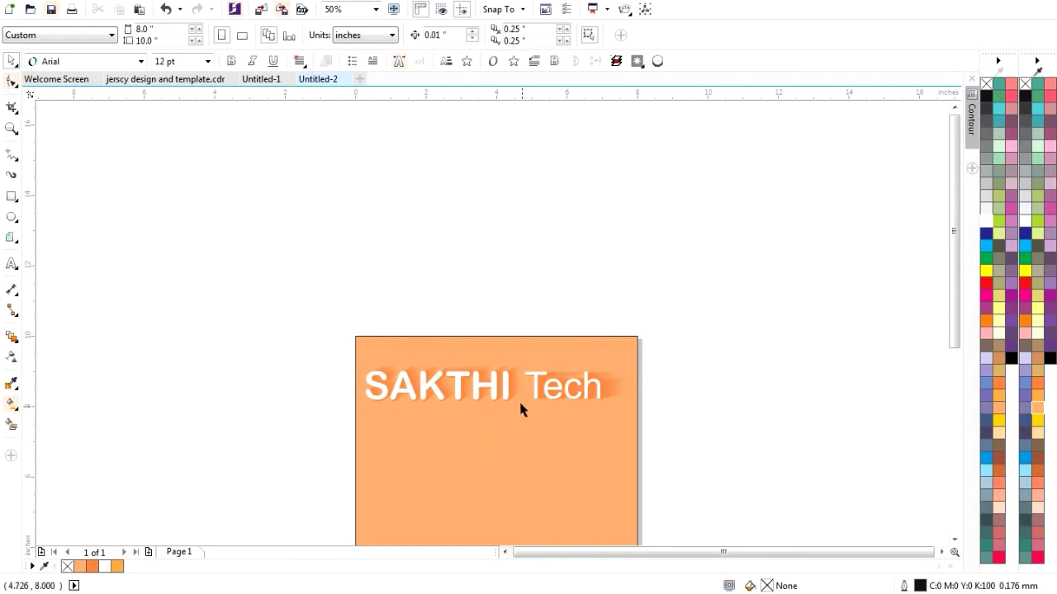
pyautogui.scroll(2, 520, 403)
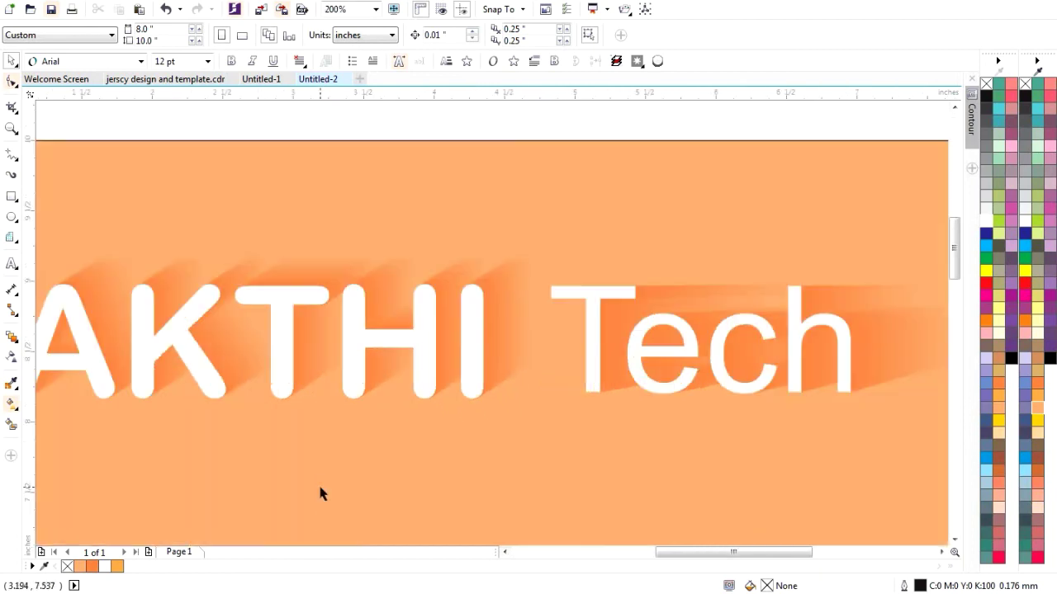
pyautogui.scroll(-1, 323, 473)
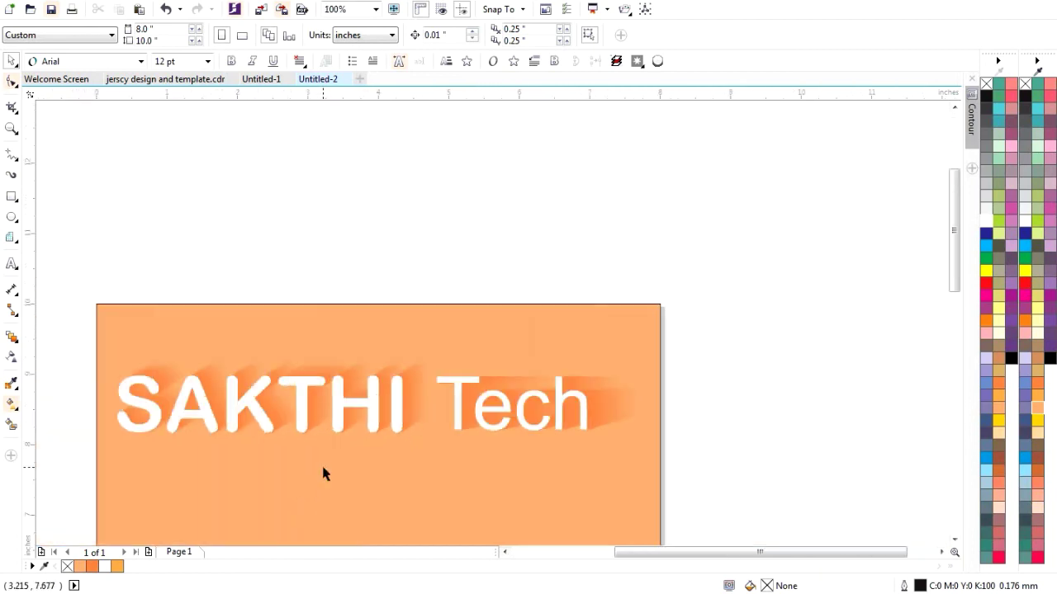